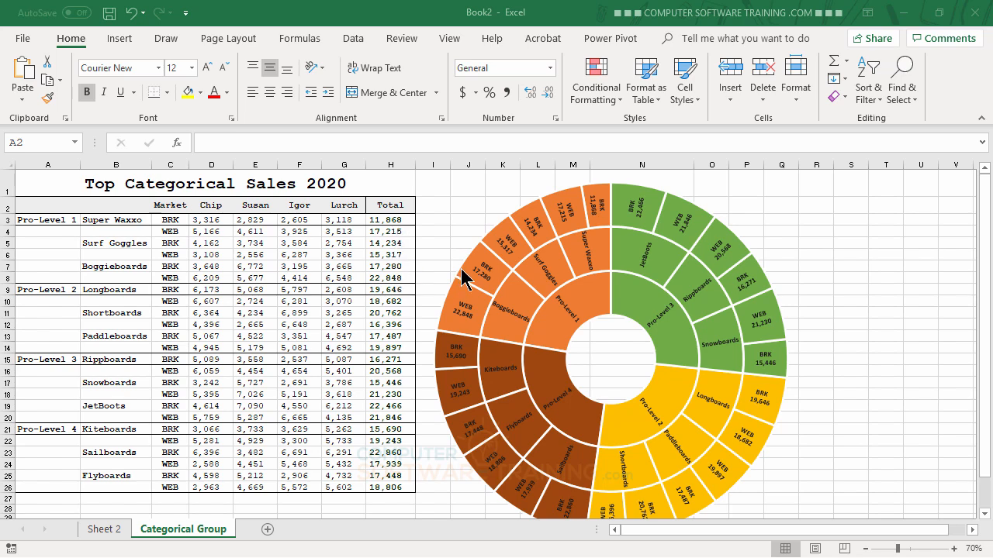
On Sheet 2, insert a Sunburst chart from the category ranges A3:C26 and the totals in H3:H26.
{"action": "mouse_move", "coordinate": [503, 252]}
{"action": "left_click", "coordinate": [113, 530]}
{"action": "left_click", "coordinate": [115, 535]}
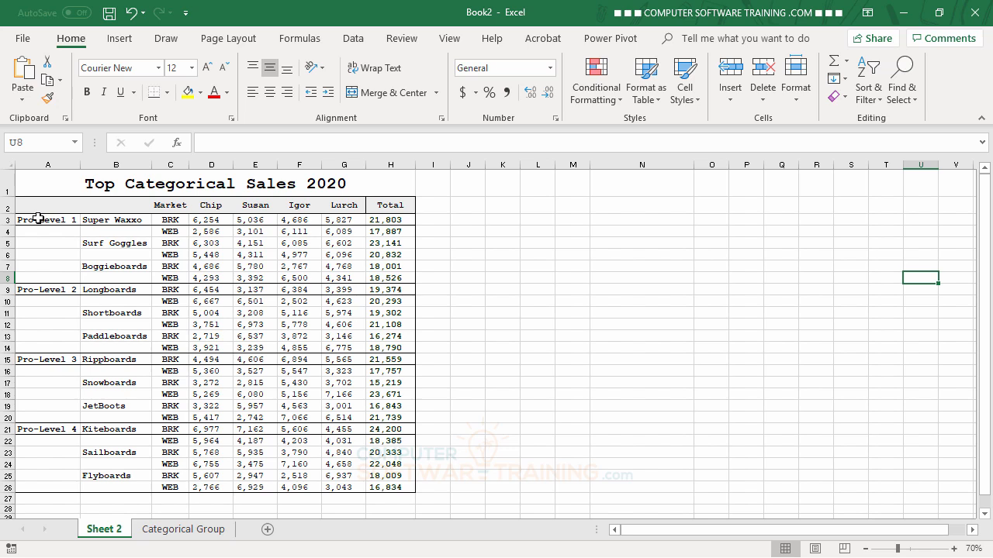
{"action": "left_click_drag", "start_coordinate": [38, 218], "coordinate": [164, 485]}
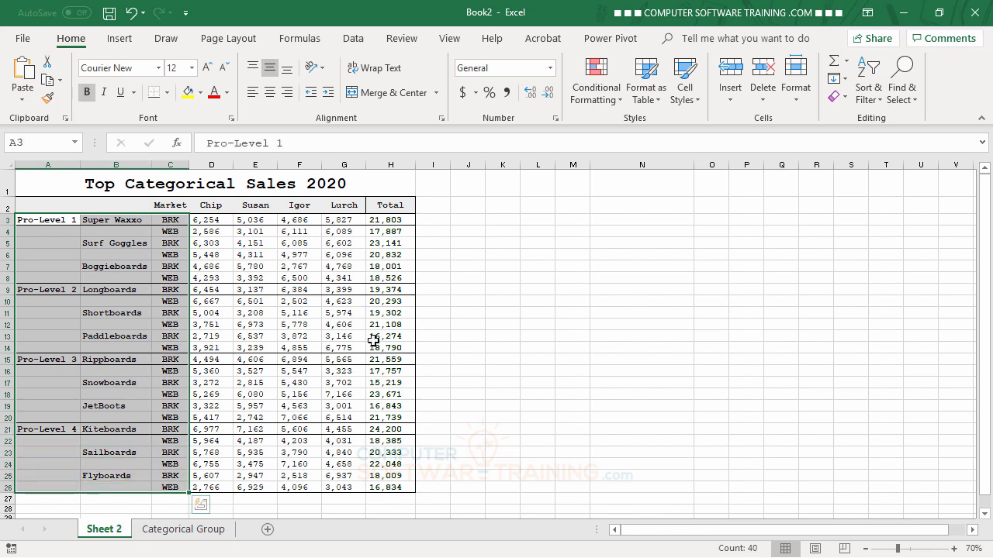
{"action": "left_click", "coordinate": [388, 221]}
{"action": "left_click_drag", "start_coordinate": [389, 232], "coordinate": [389, 490]}
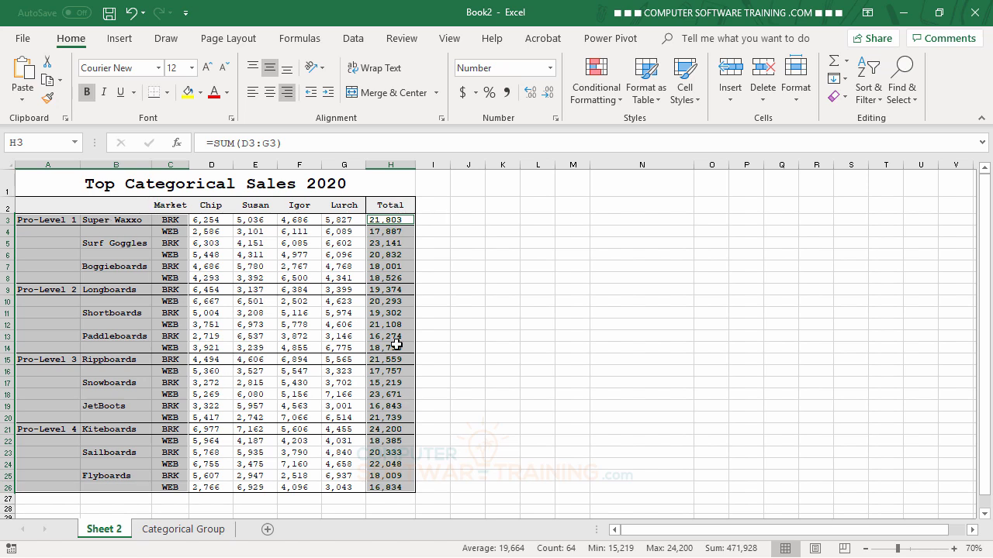
{"action": "left_click", "coordinate": [124, 39]}
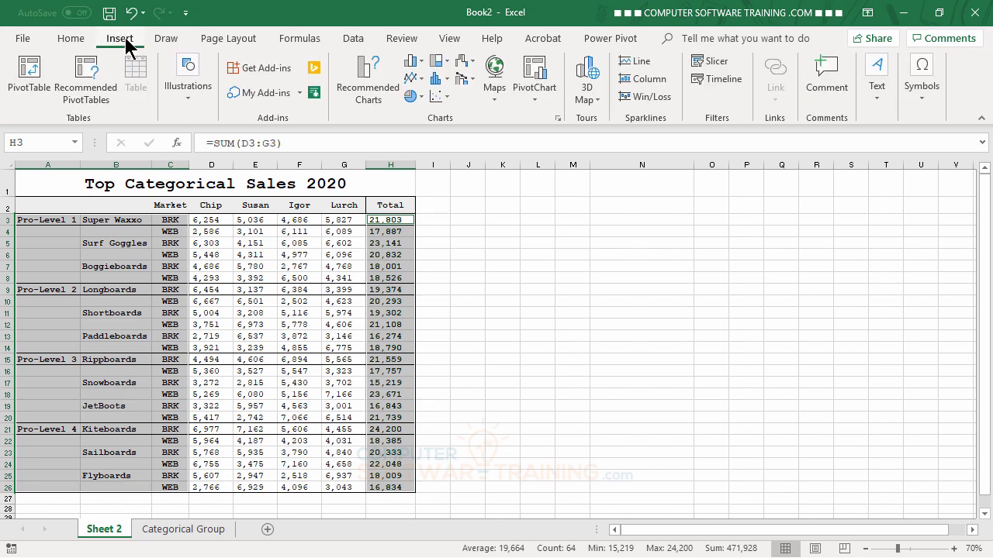
{"action": "left_click", "coordinate": [446, 71]}
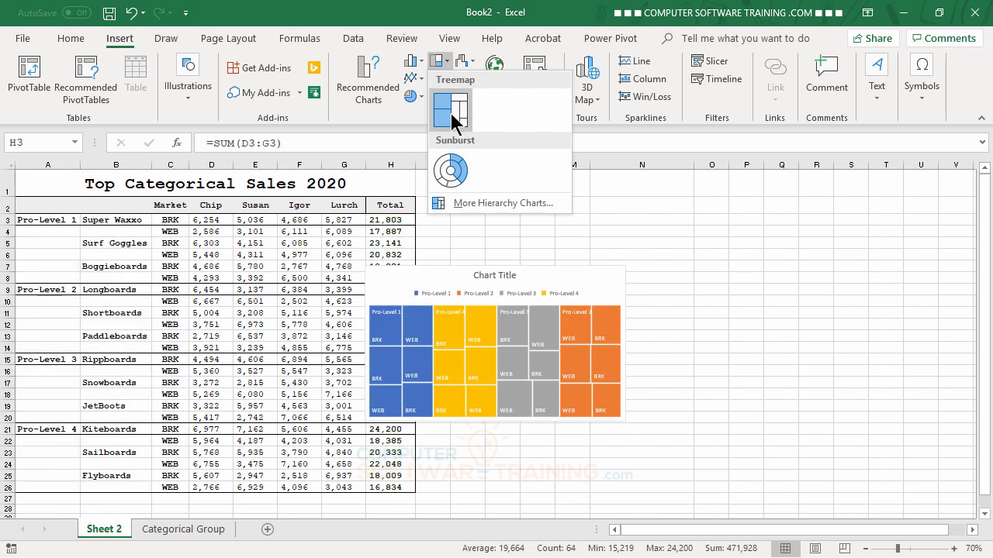
{"action": "left_click", "coordinate": [452, 172]}
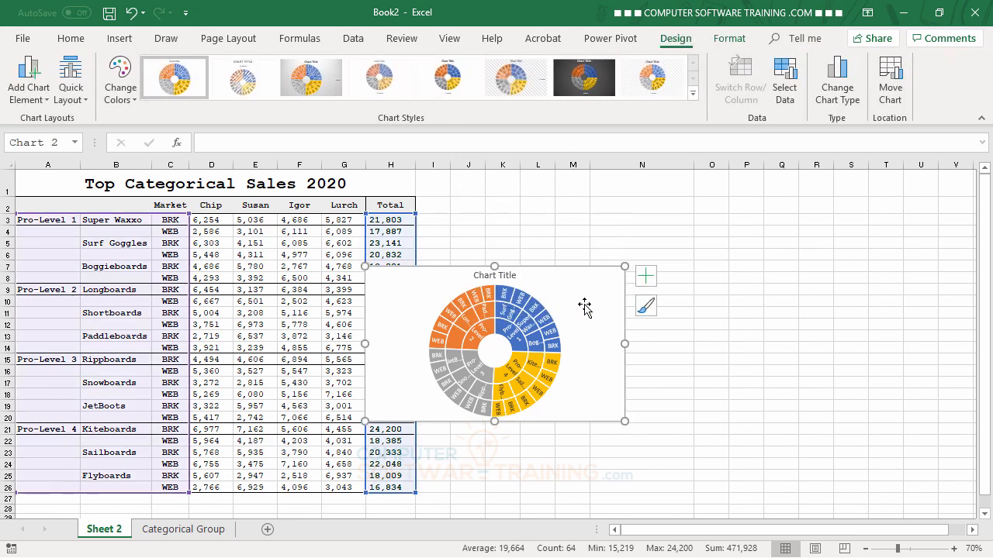
Move the sunburst chart beside the data table and enlarge it to about 5.8 by 7.47 inches.
{"action": "left_click", "coordinate": [574, 295]}
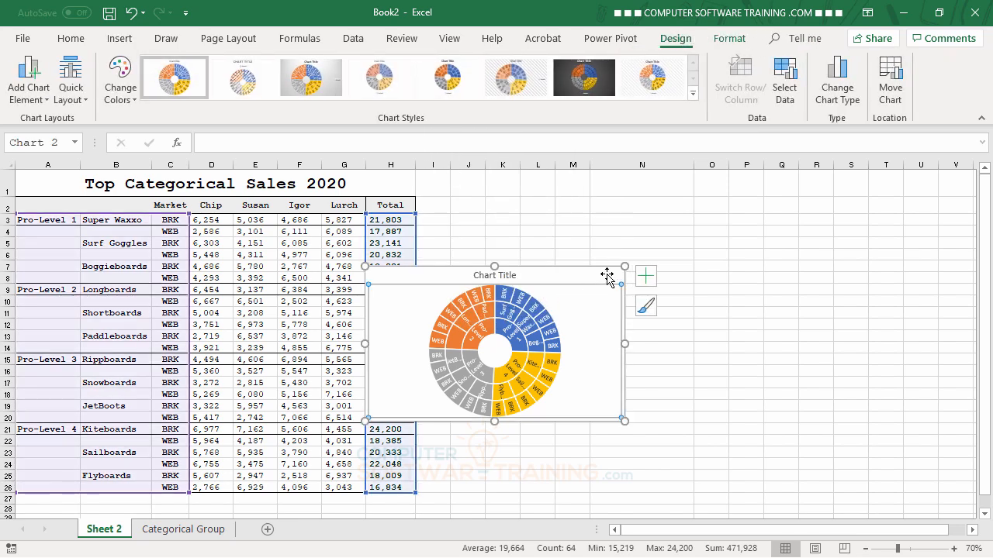
{"action": "left_click_drag", "start_coordinate": [612, 255], "coordinate": [669, 197]}
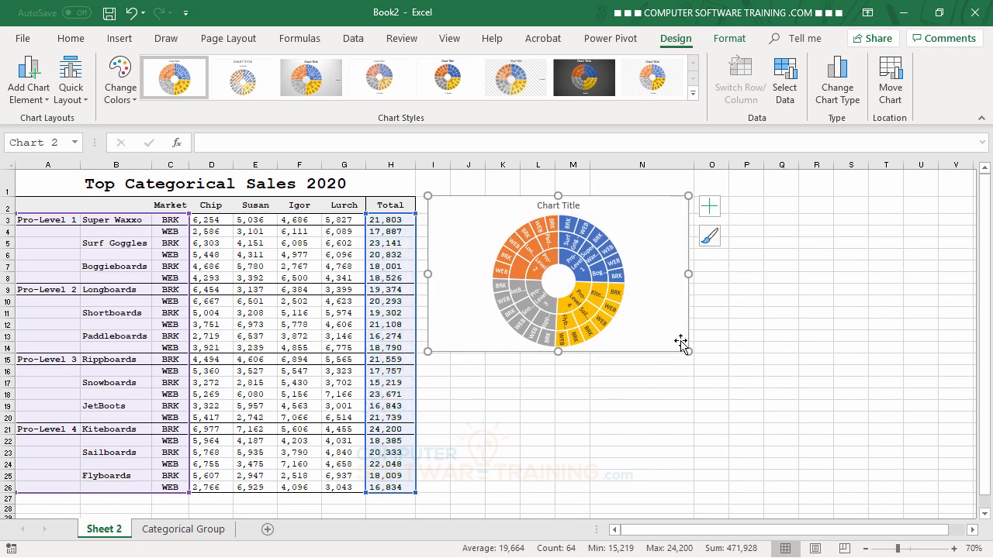
{"action": "left_click_drag", "start_coordinate": [689, 351], "coordinate": [817, 497]}
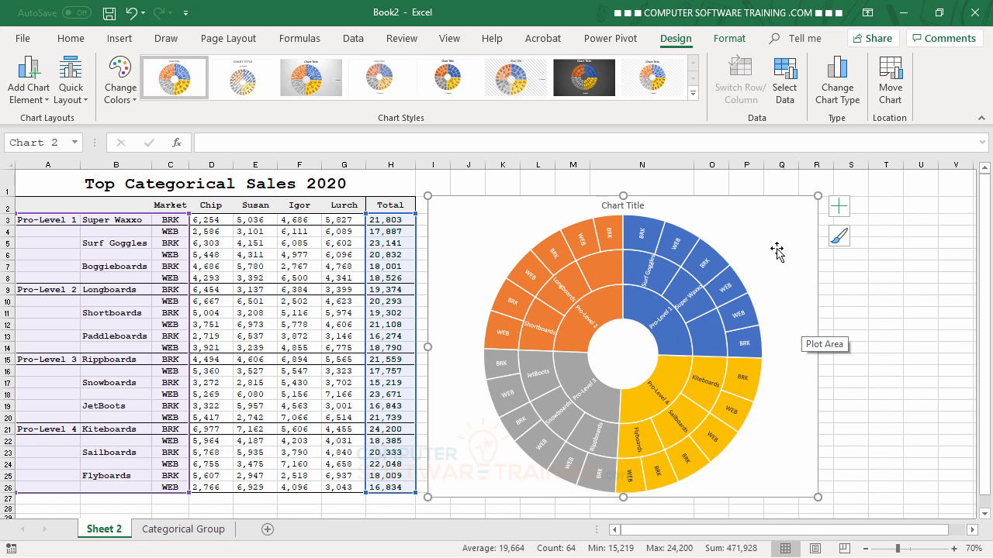
Set the chart area's height to 6.7 inches and move the chart up to the top of the sheet.
{"action": "double_click", "coordinate": [743, 200]}
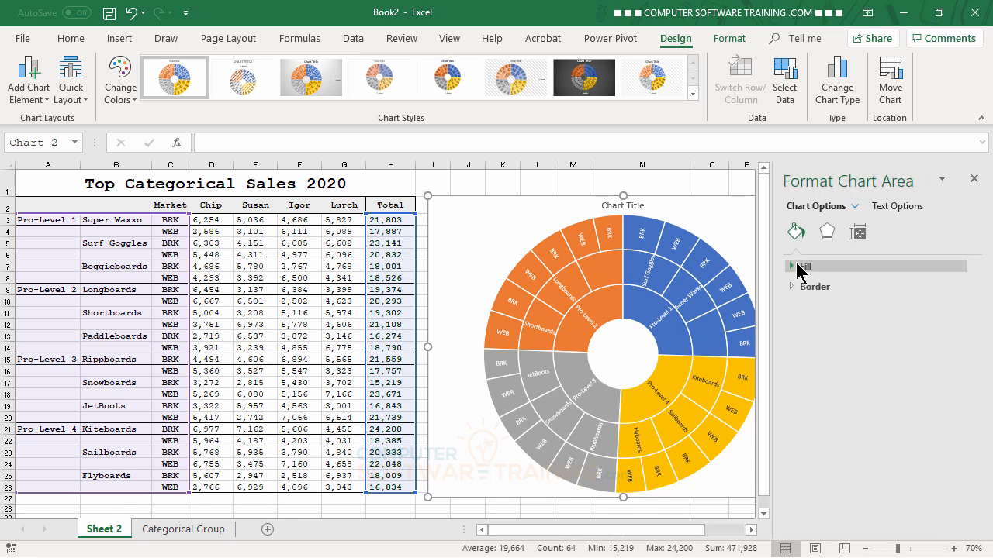
{"action": "left_click", "coordinate": [857, 235]}
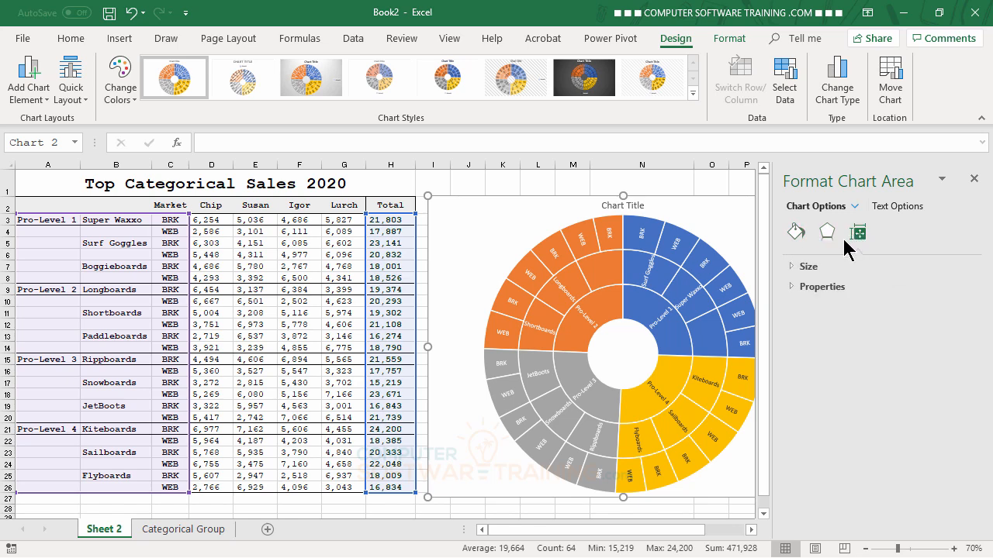
{"action": "left_click", "coordinate": [807, 266]}
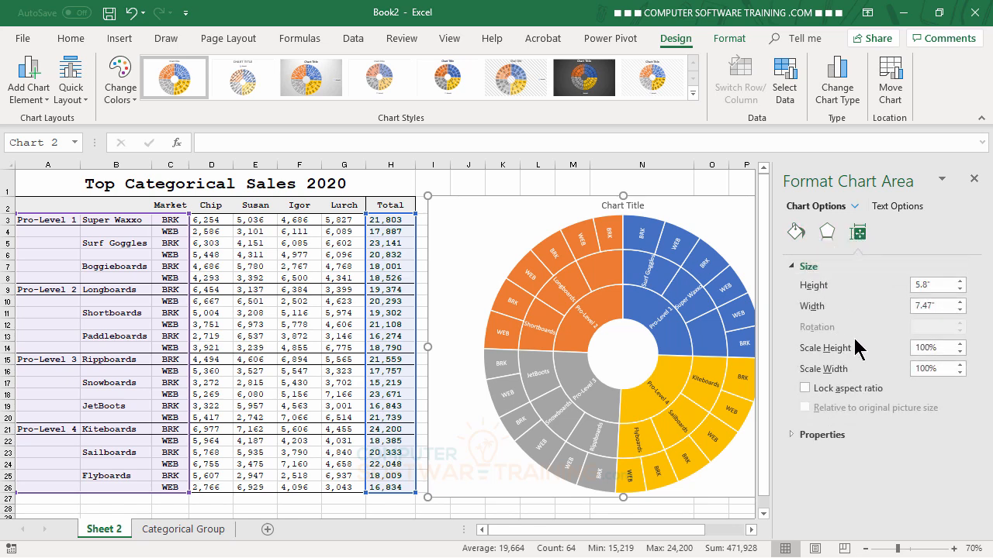
{"action": "left_click", "coordinate": [960, 281]}
{"action": "left_click", "coordinate": [960, 282]}
{"action": "left_click", "coordinate": [960, 281]}
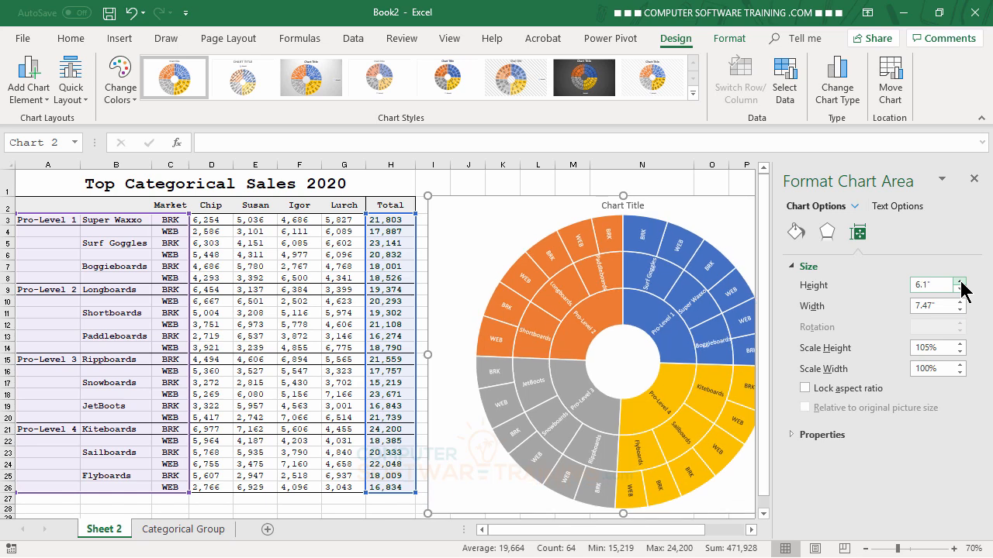
{"action": "left_click", "coordinate": [960, 282]}
{"action": "left_click", "coordinate": [960, 282]}
{"action": "left_click", "coordinate": [960, 282]}
{"action": "left_click", "coordinate": [960, 281]}
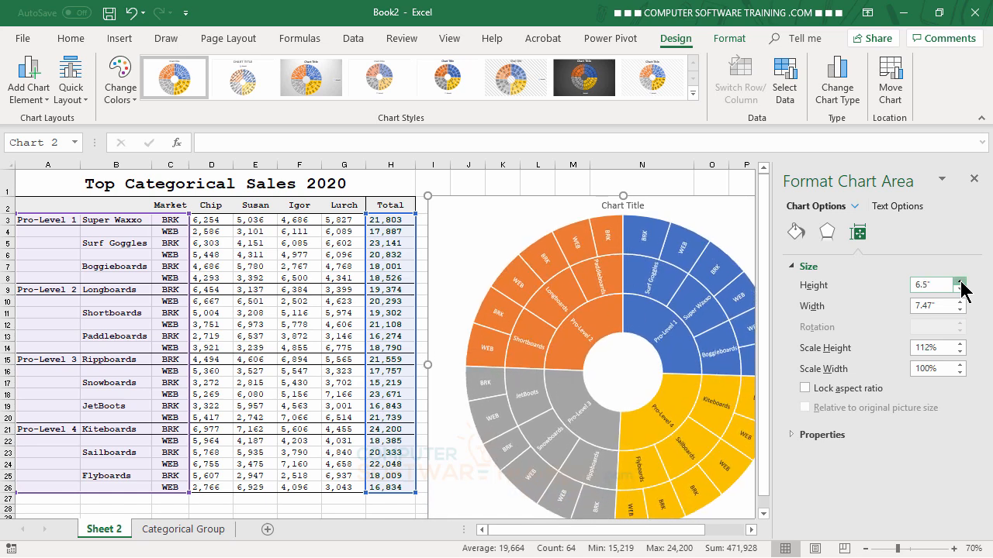
{"action": "left_click", "coordinate": [960, 282]}
{"action": "left_click", "coordinate": [960, 283]}
{"action": "left_click", "coordinate": [737, 225]}
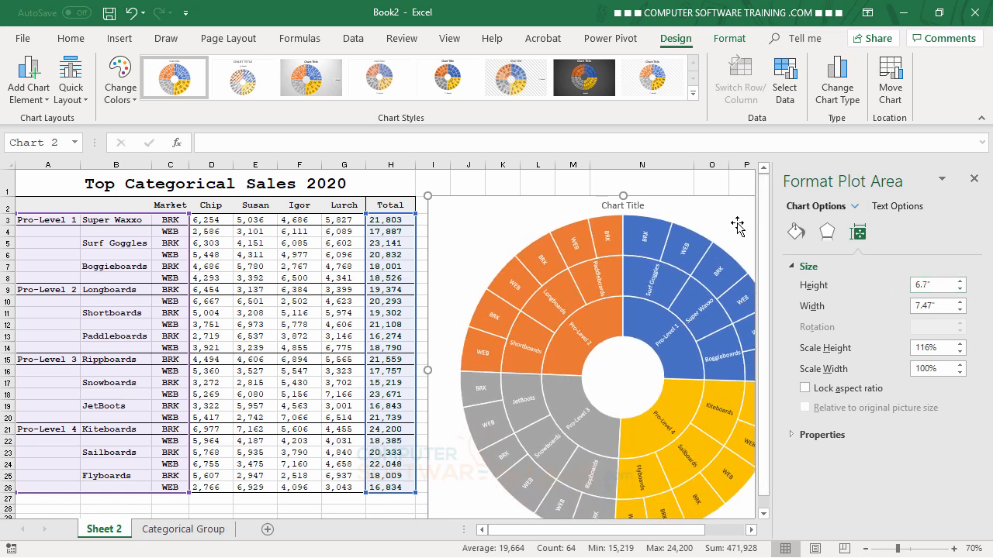
{"action": "left_click_drag", "start_coordinate": [714, 206], "coordinate": [707, 179]}
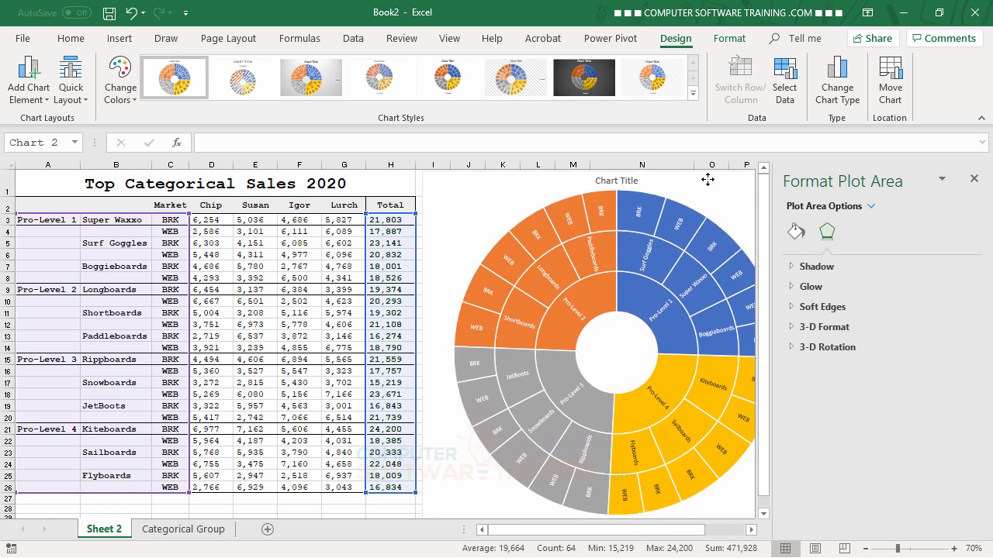
Set both the height and the width of the chart area to 7.5 inches.
{"action": "left_click", "coordinate": [707, 179]}
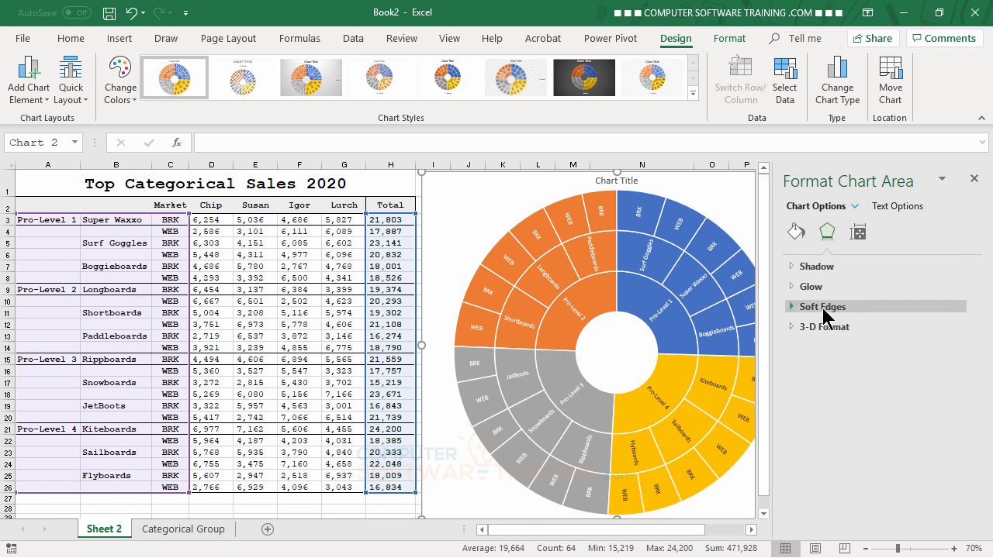
{"action": "left_click", "coordinate": [858, 232]}
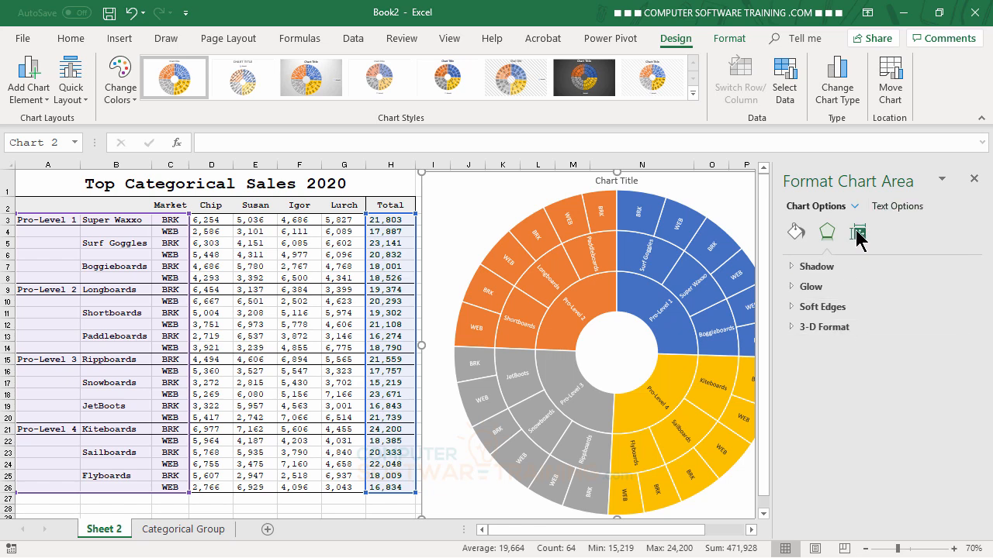
{"action": "left_click", "coordinate": [961, 281]}
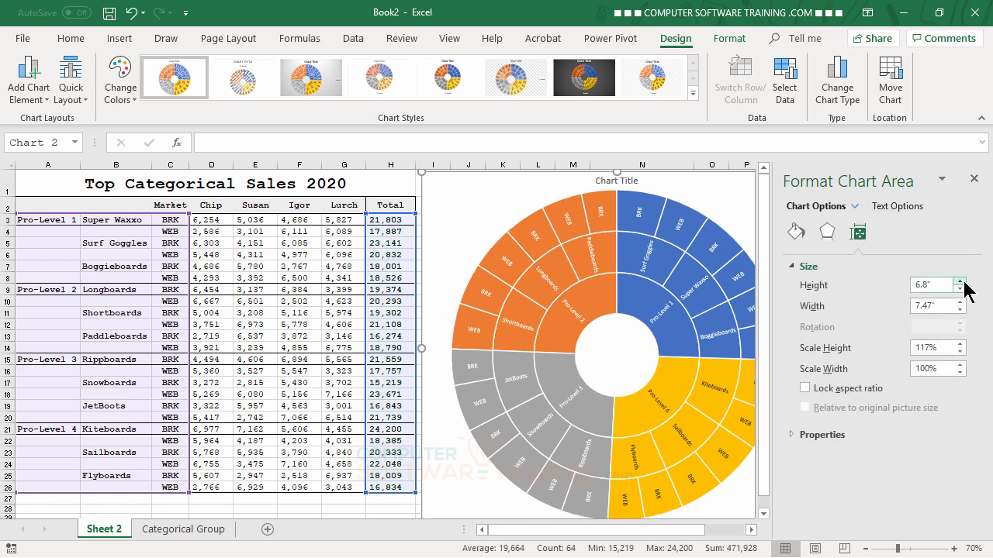
{"action": "left_click", "coordinate": [960, 281]}
{"action": "left_click", "coordinate": [961, 281]}
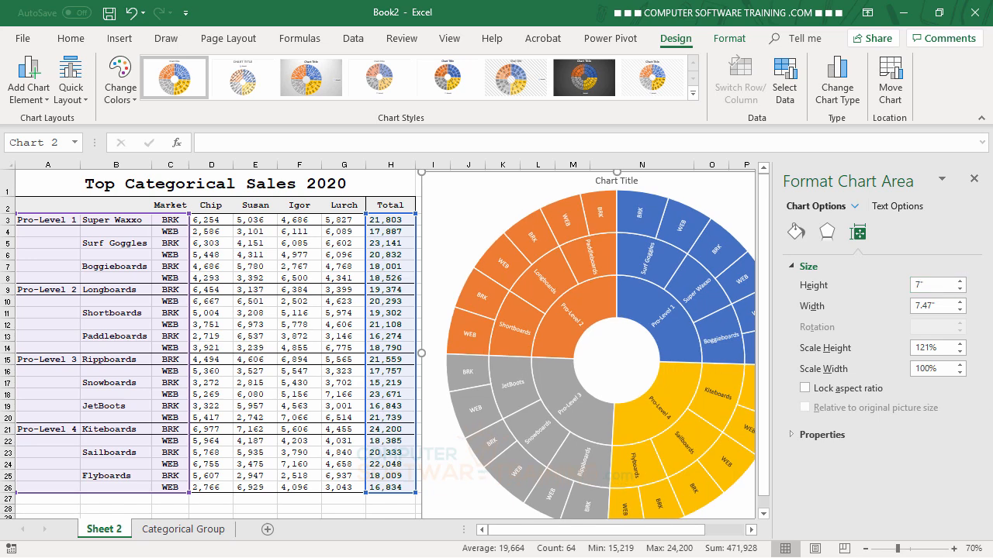
{"action": "left_click", "coordinate": [960, 282]}
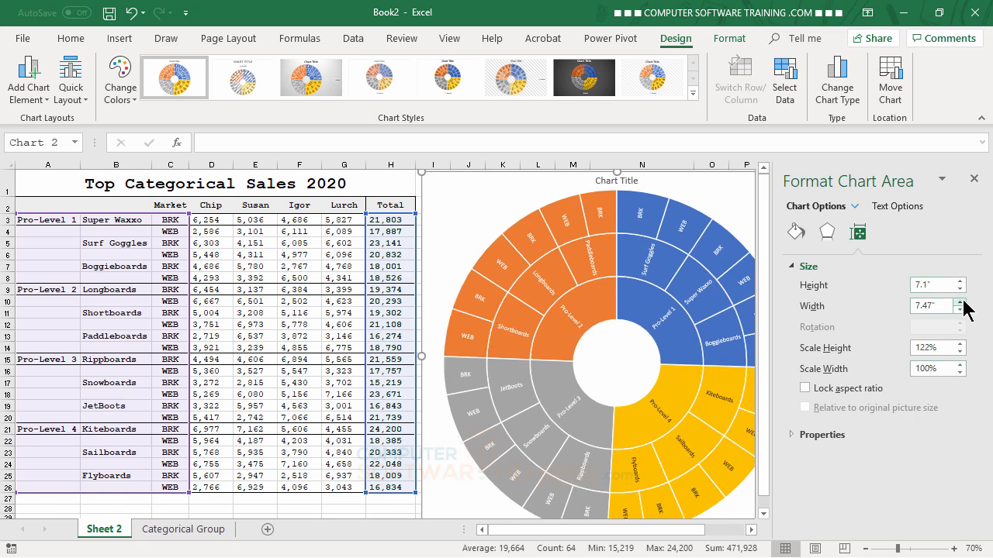
{"action": "left_click", "coordinate": [961, 302]}
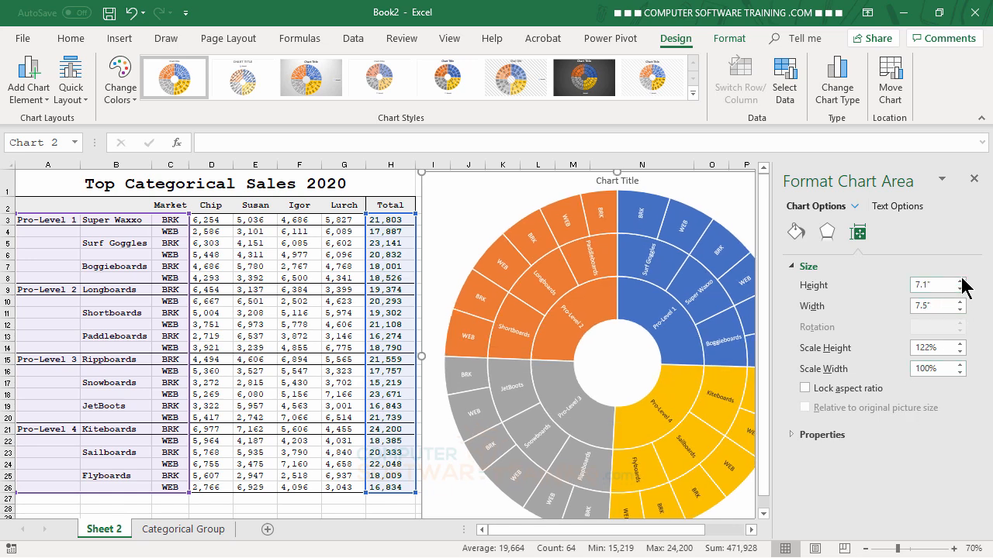
{"action": "left_click", "coordinate": [961, 280]}
{"action": "left_click", "coordinate": [961, 281]}
{"action": "left_click", "coordinate": [961, 281]}
{"action": "left_click", "coordinate": [961, 281]}
{"action": "left_click", "coordinate": [961, 281]}
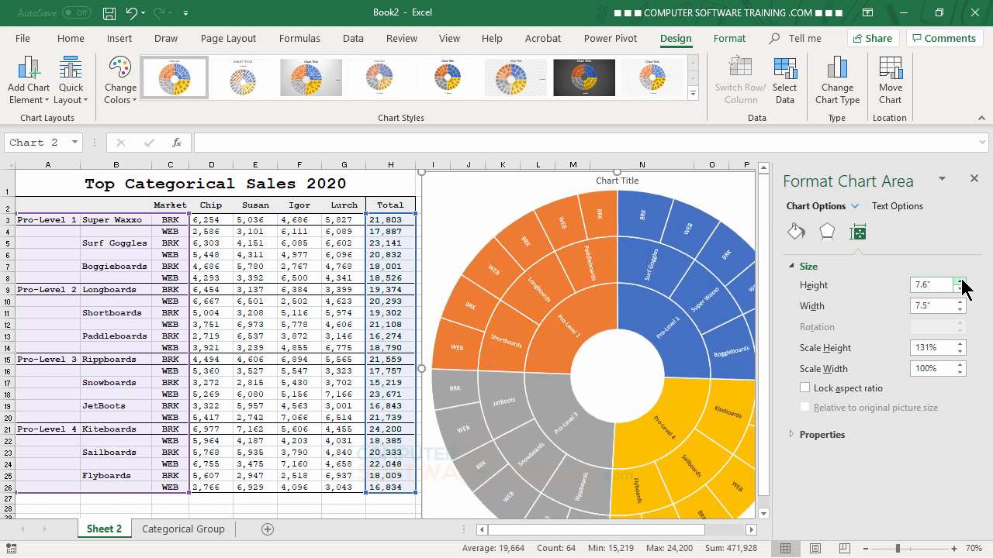
{"action": "left_click", "coordinate": [961, 289]}
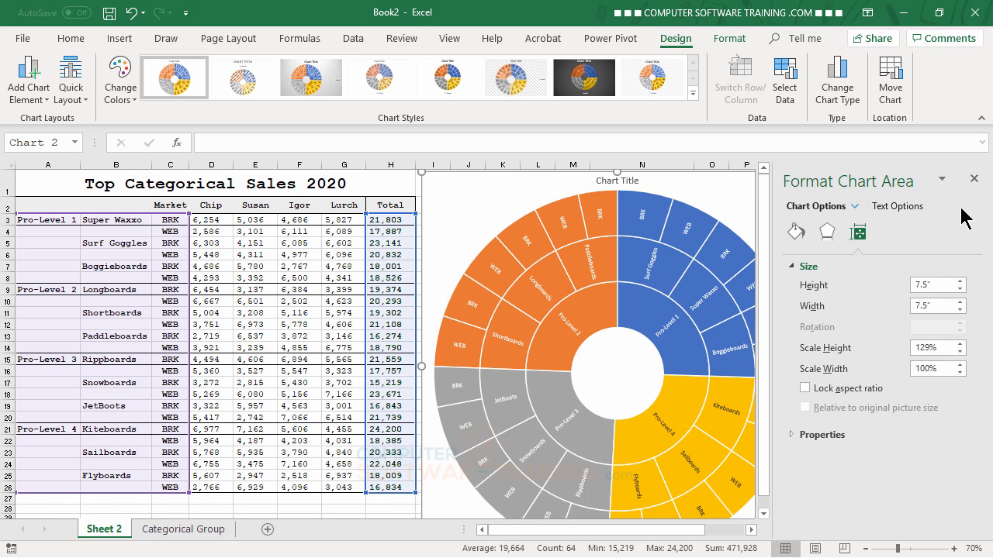
{"action": "left_click", "coordinate": [974, 178]}
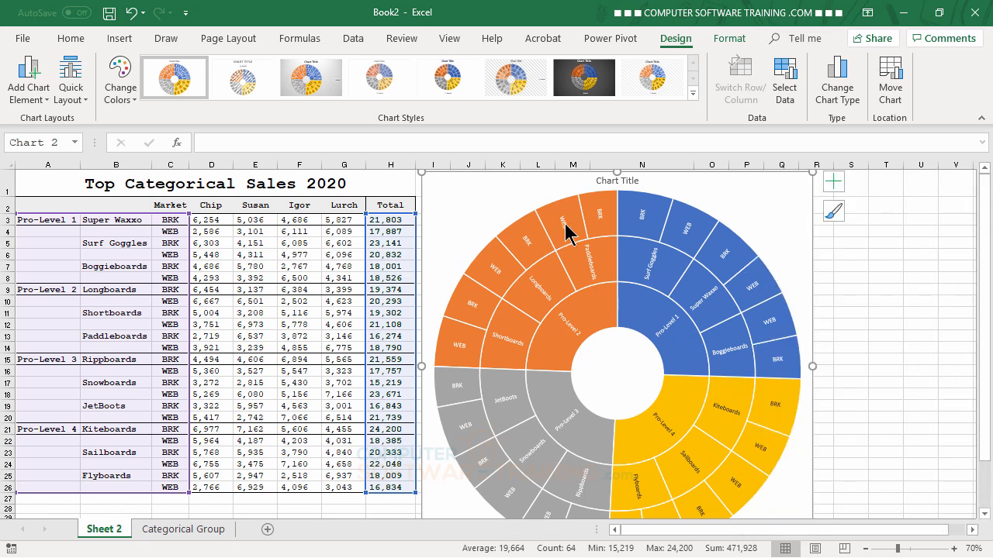
Make the sunburst chart's data labels bold and increase their font size to 10.
{"action": "mouse_move", "coordinate": [564, 230]}
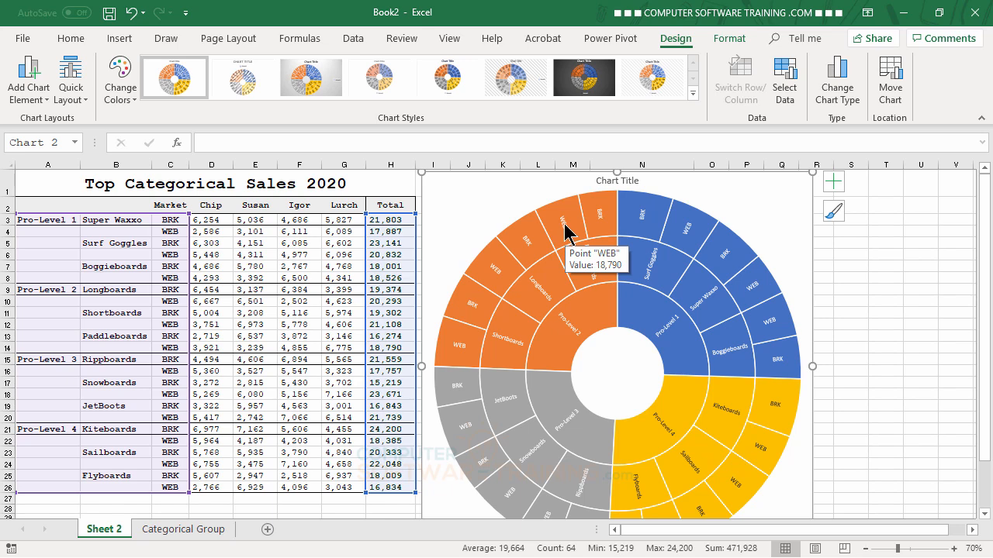
{"action": "left_click", "coordinate": [565, 230]}
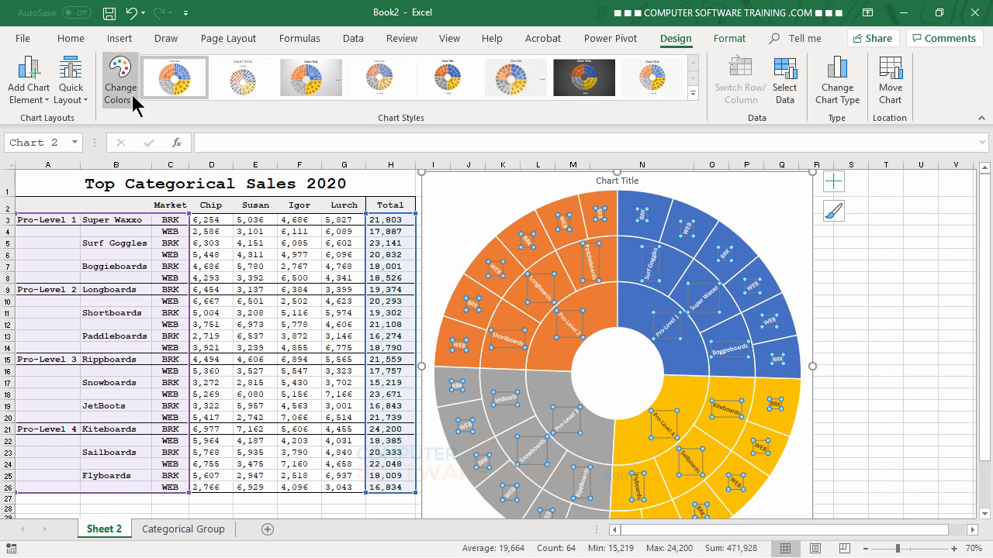
{"action": "left_click", "coordinate": [71, 39]}
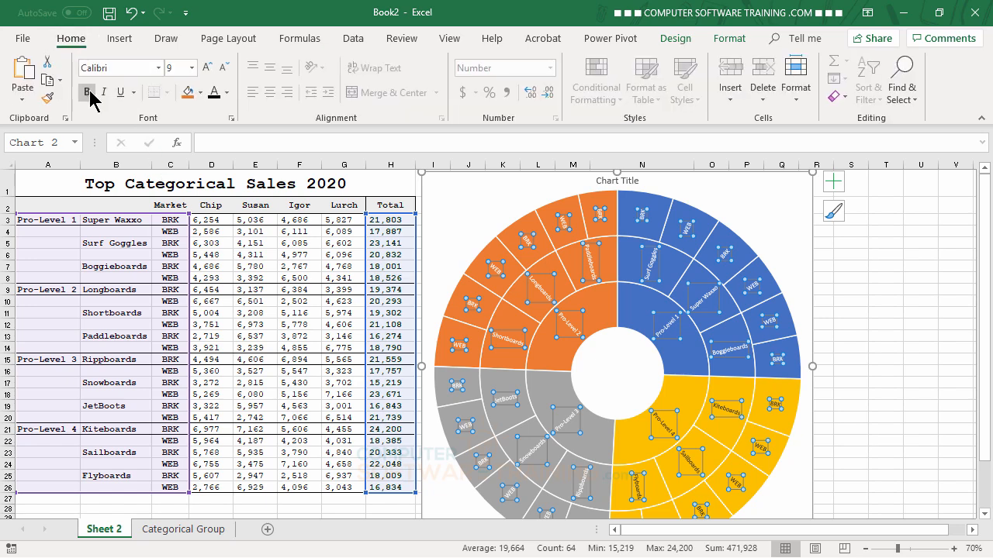
{"action": "left_click", "coordinate": [86, 92]}
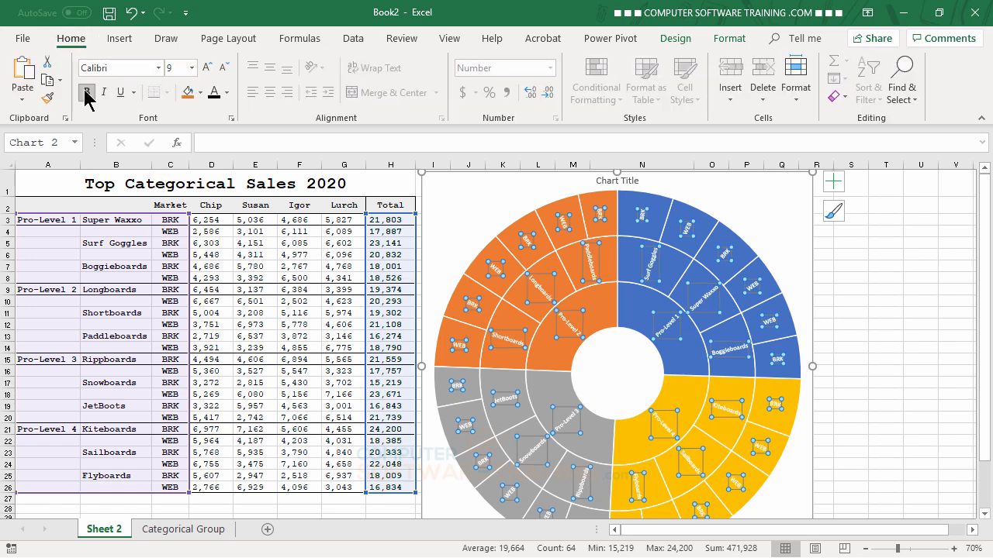
{"action": "left_click", "coordinate": [207, 68]}
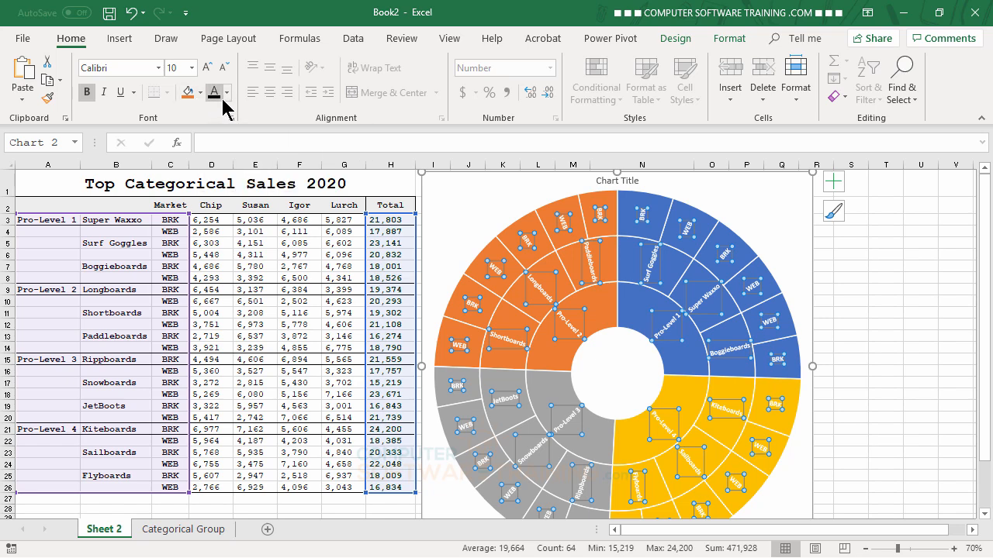
Try black as the data labels' font color, and set it to a dark gray theme shade of black.
{"action": "left_click", "coordinate": [227, 93]}
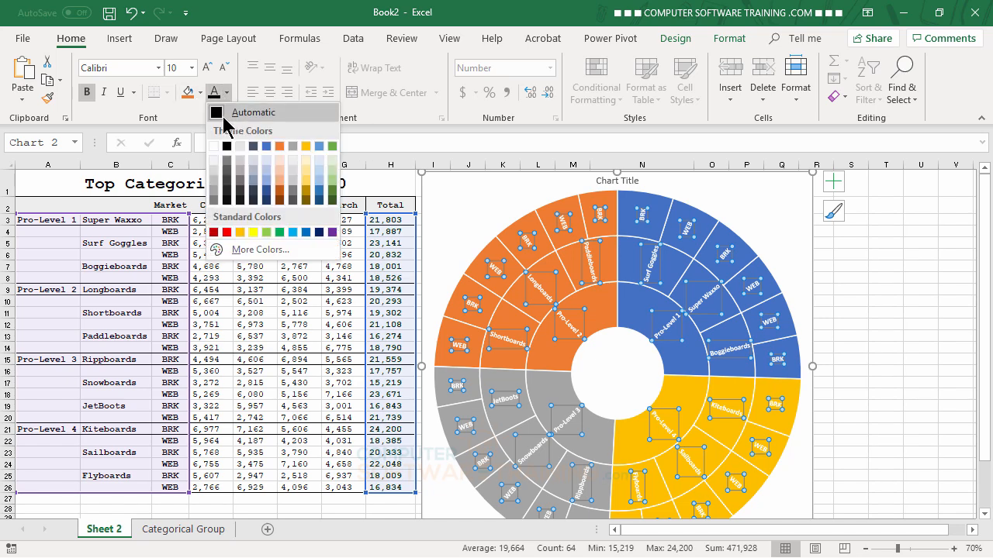
{"action": "left_click", "coordinate": [226, 142]}
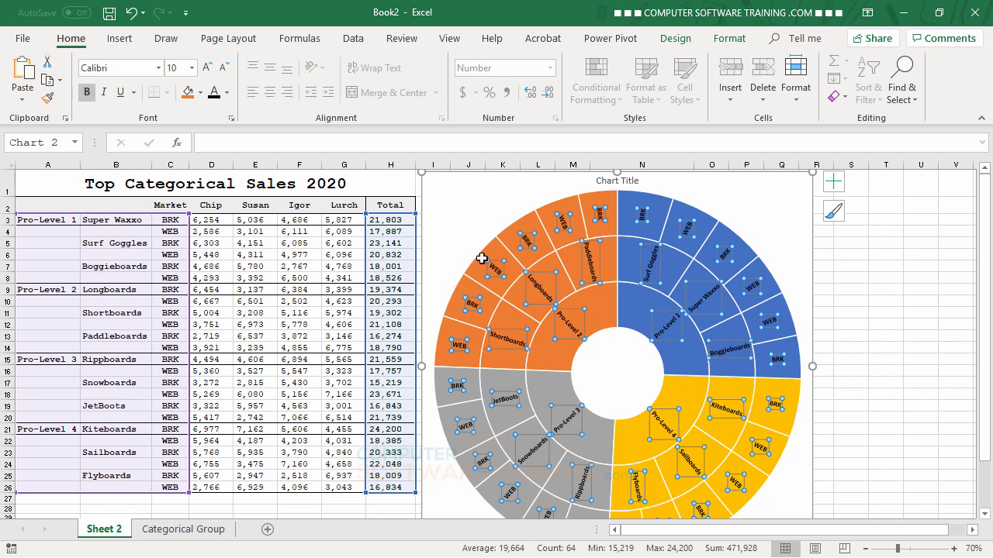
{"action": "left_click", "coordinate": [228, 93]}
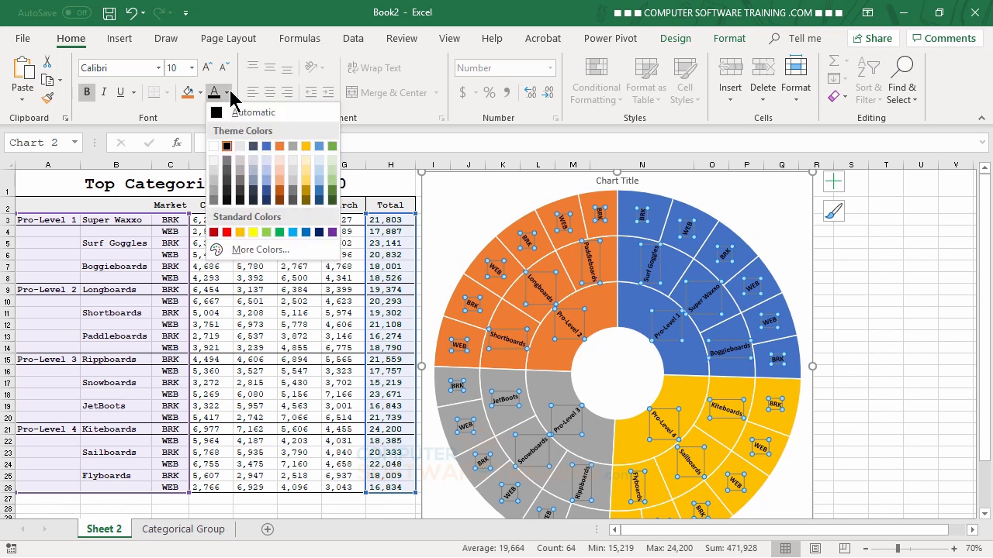
{"action": "left_click", "coordinate": [231, 182]}
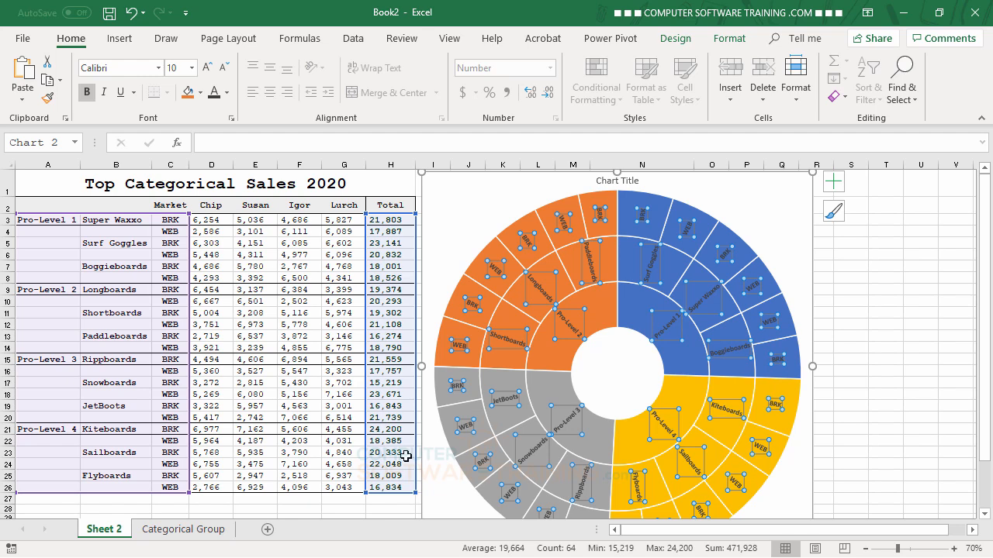
Add the values to the sunburst chart's data labels and separate them from the category names with a new line.
{"action": "double_click", "coordinate": [724, 266]}
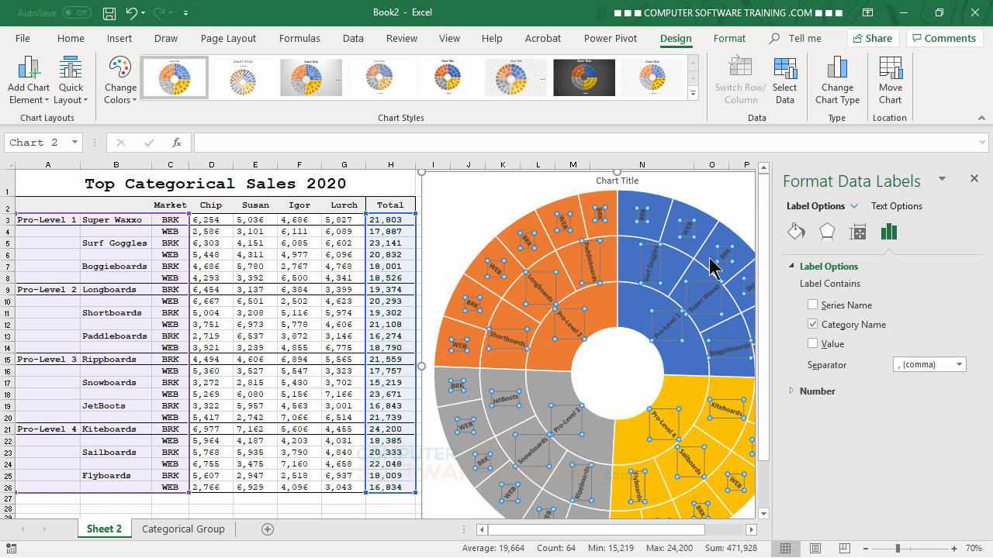
{"action": "left_click", "coordinate": [813, 344]}
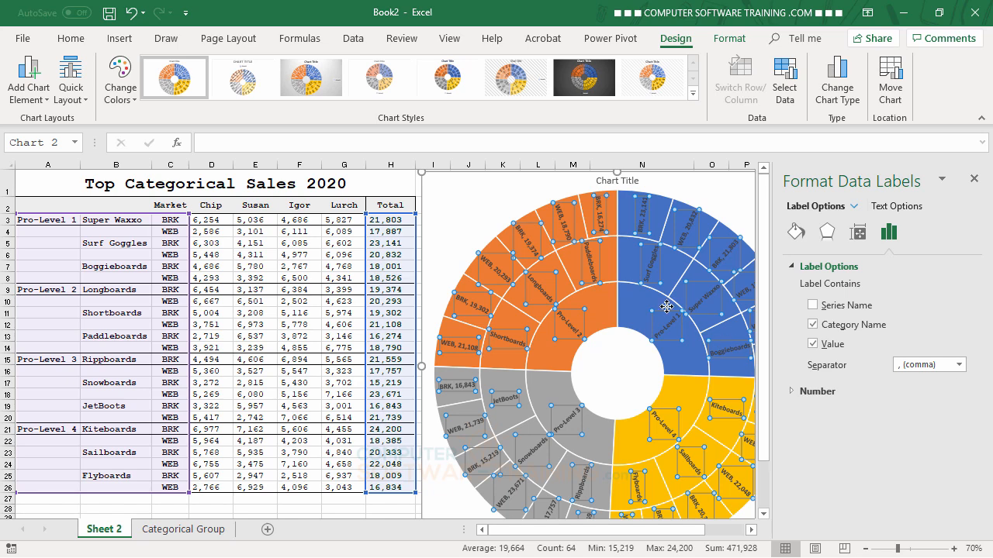
{"action": "mouse_move", "coordinate": [541, 235]}
{"action": "mouse_move", "coordinate": [525, 252]}
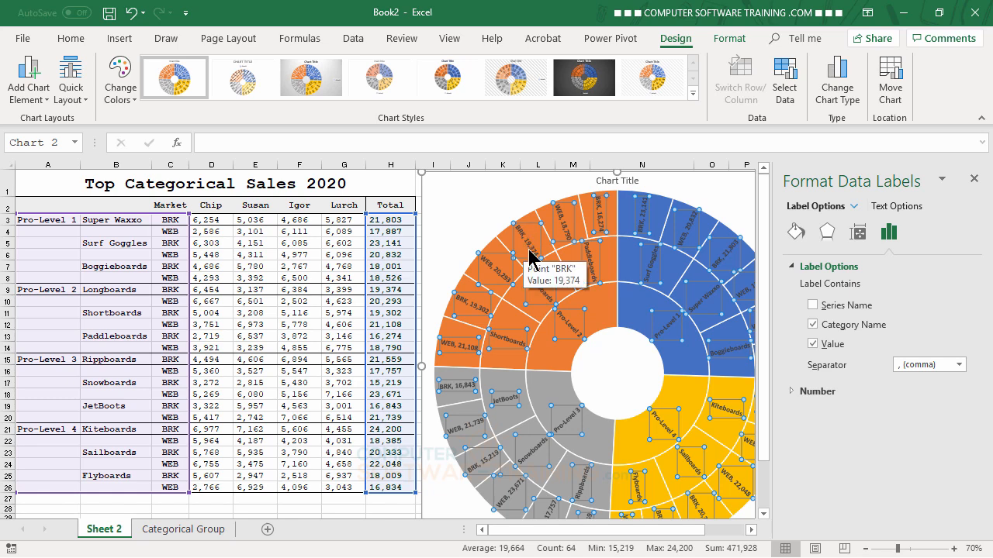
{"action": "left_click", "coordinate": [959, 366]}
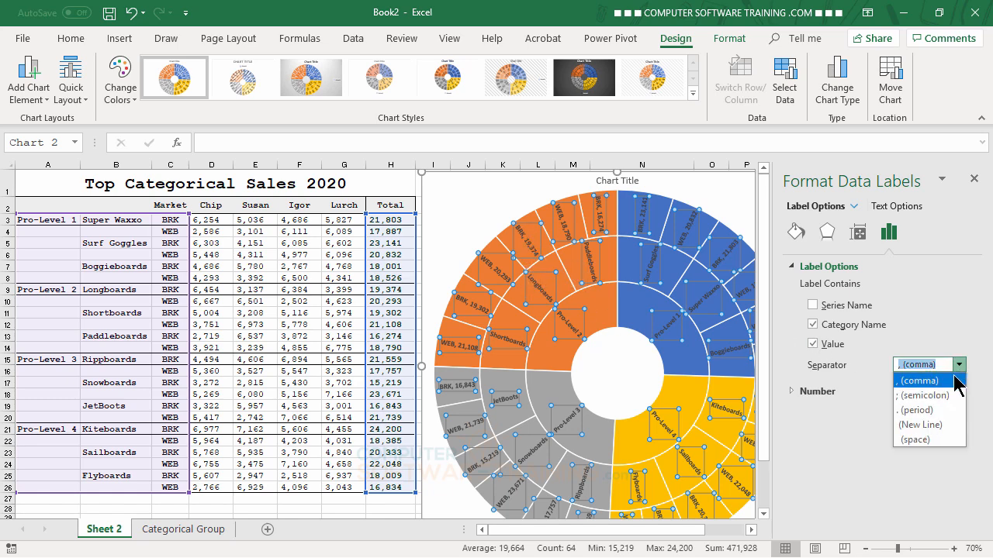
{"action": "left_click", "coordinate": [923, 425]}
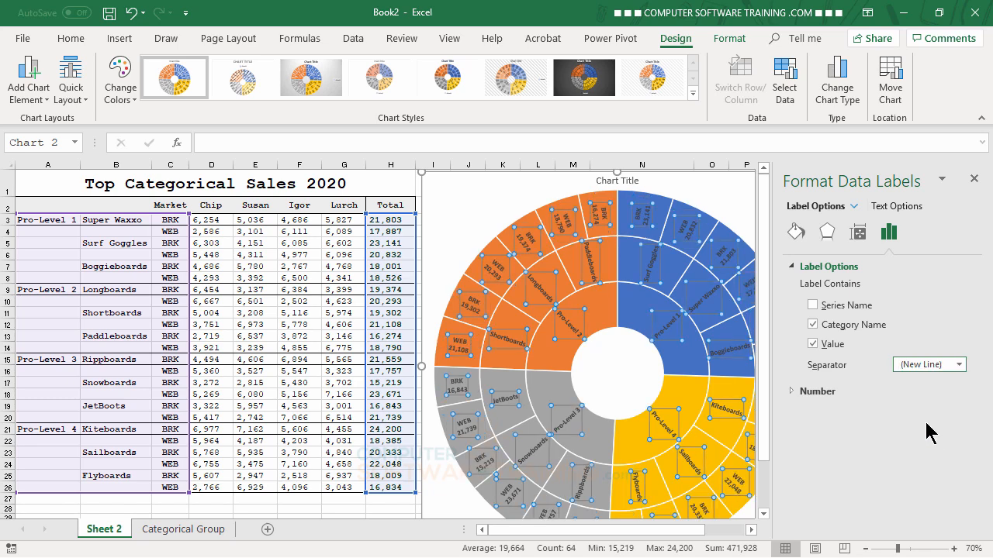
{"action": "left_click", "coordinate": [973, 179]}
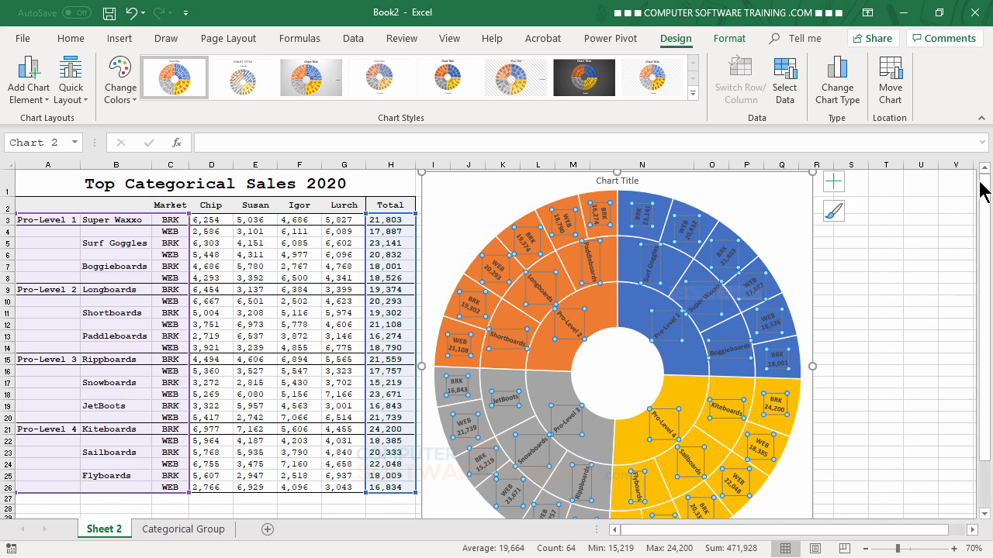
Apply the 2.5 Point soft edges effect to the sunburst chart's data series.
{"action": "left_click", "coordinate": [665, 211]}
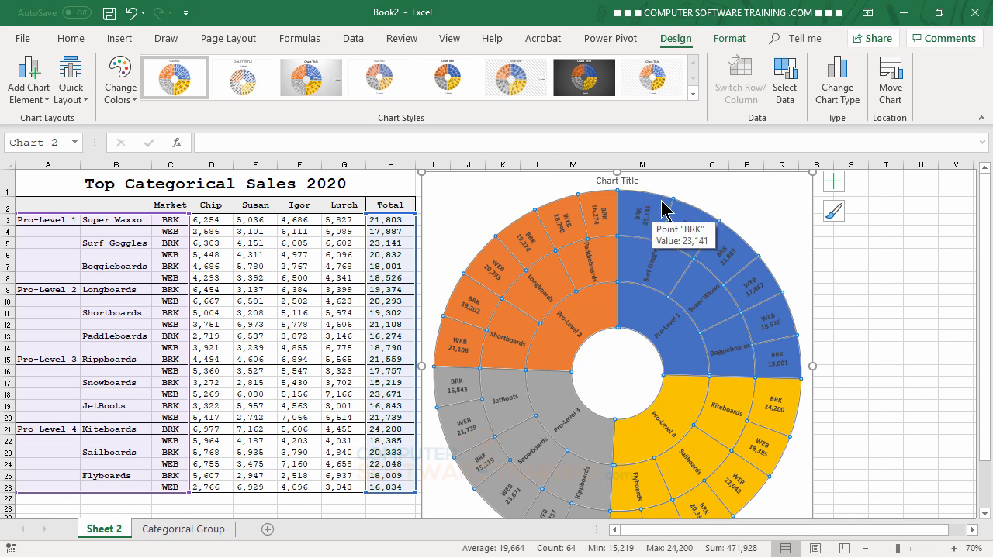
{"action": "left_click", "coordinate": [729, 41]}
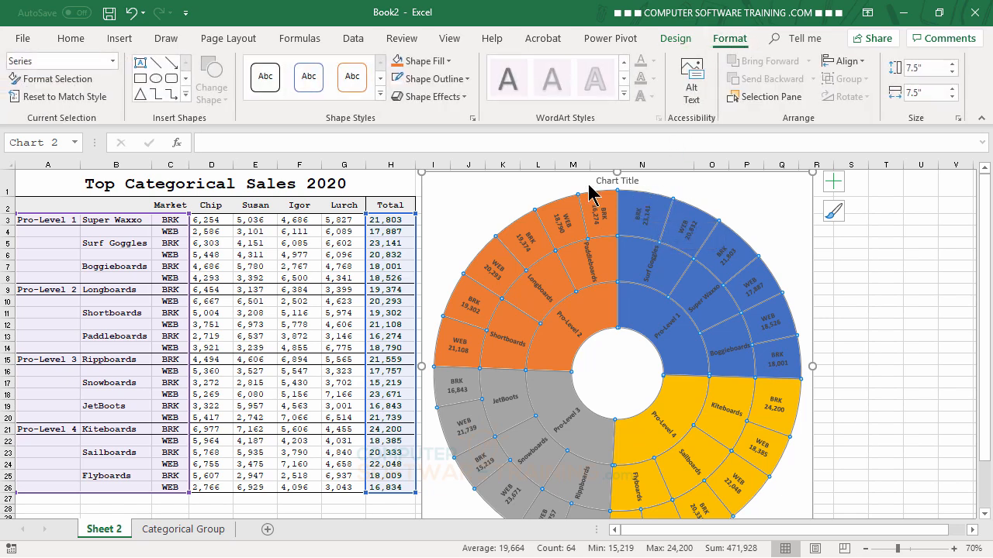
{"action": "left_click", "coordinate": [451, 99]}
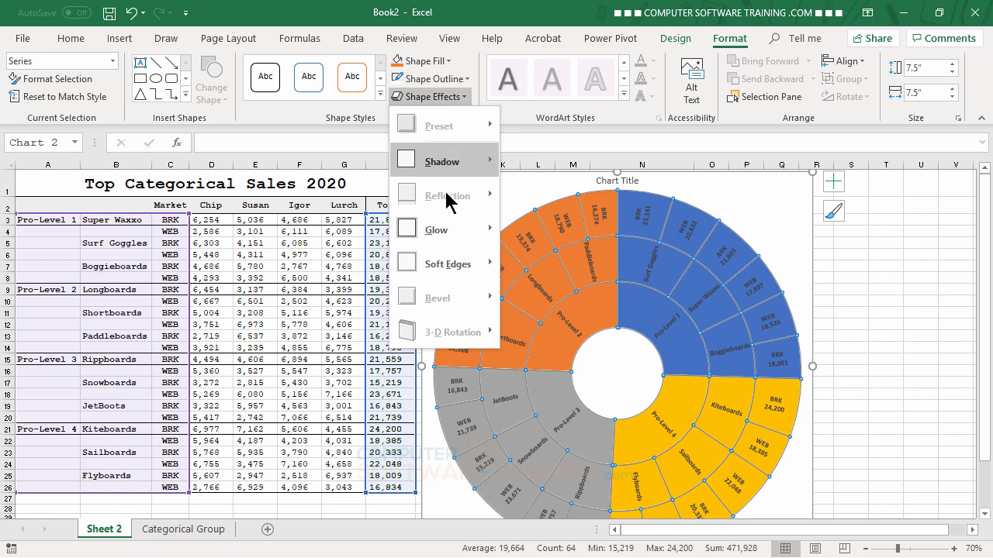
{"action": "mouse_move", "coordinate": [458, 265]}
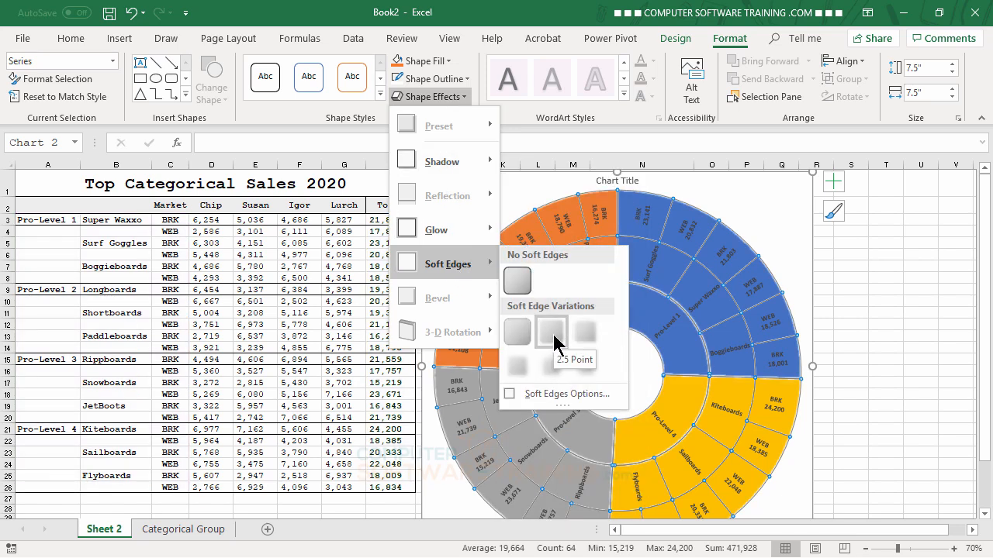
{"action": "left_click", "coordinate": [552, 332]}
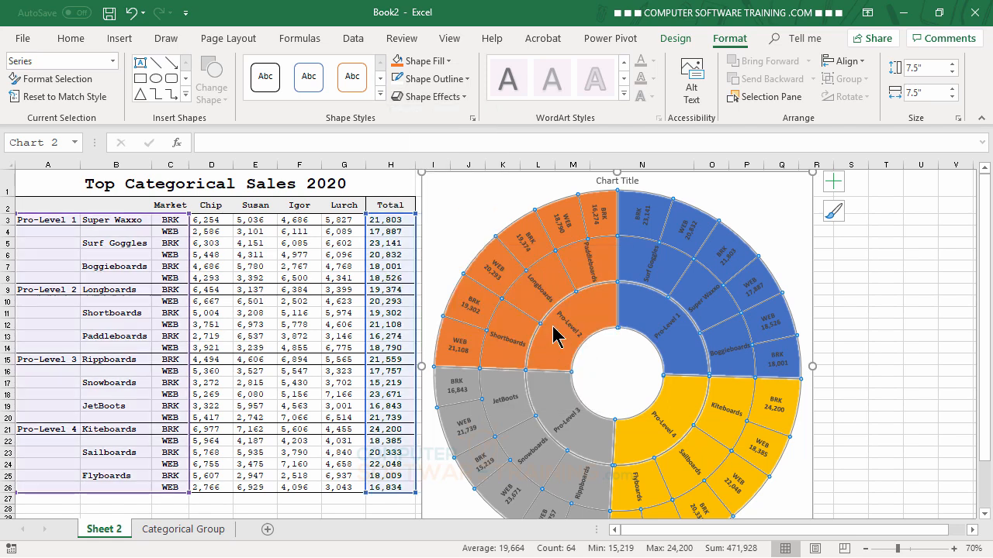
Try the next stronger soft edges variation on the chart's data series, and undo it.
{"action": "left_click", "coordinate": [465, 98]}
{"action": "mouse_move", "coordinate": [469, 265]}
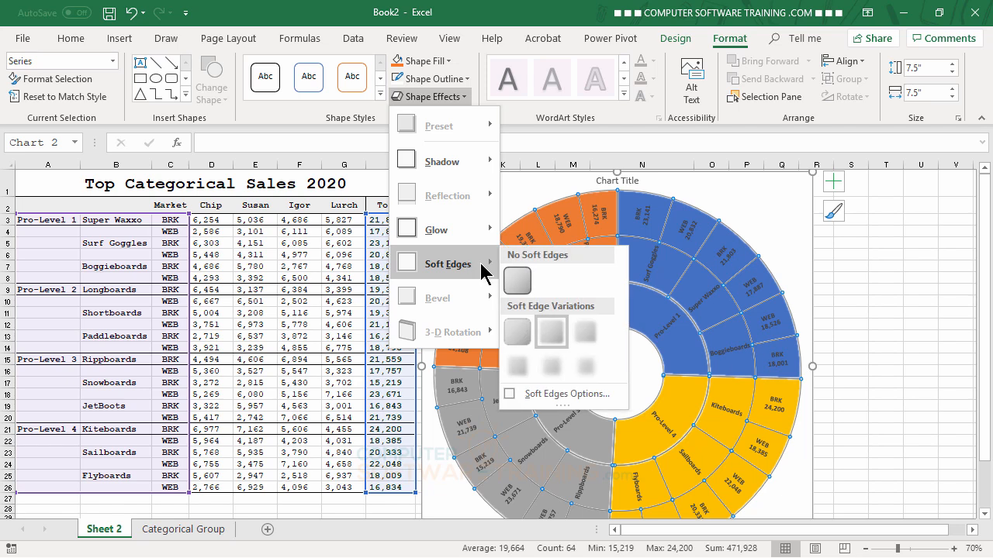
{"action": "left_click", "coordinate": [586, 328]}
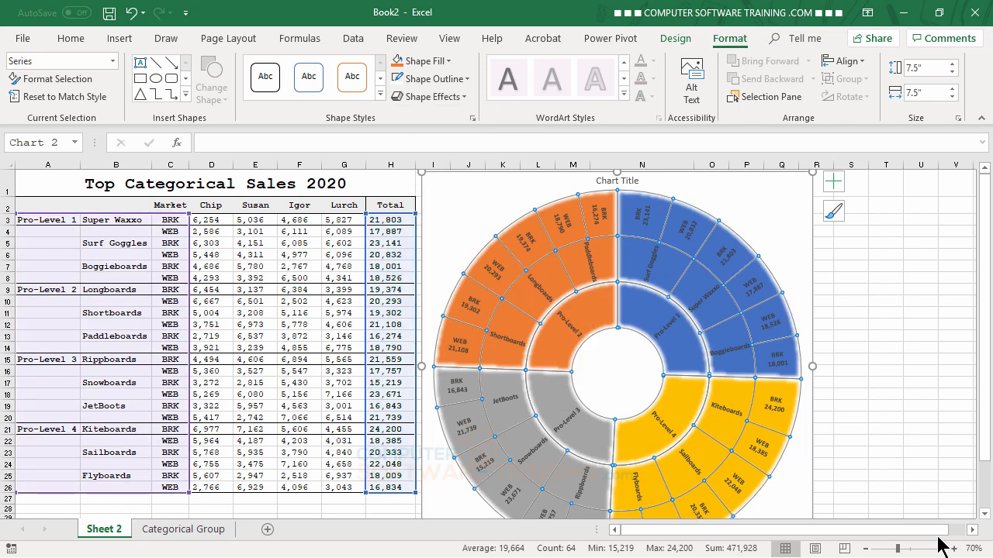
{"action": "left_click", "coordinate": [885, 270]}
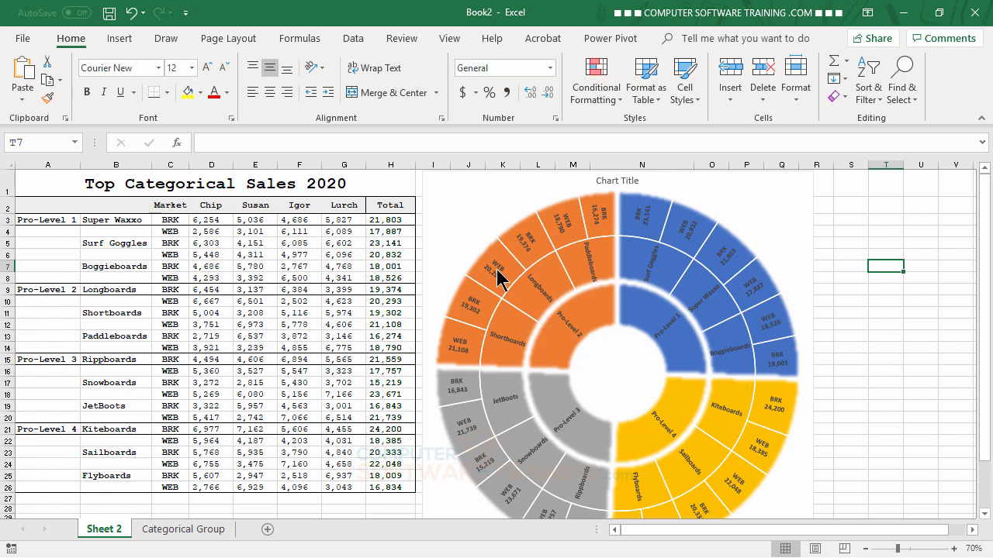
{"action": "left_click", "coordinate": [132, 13]}
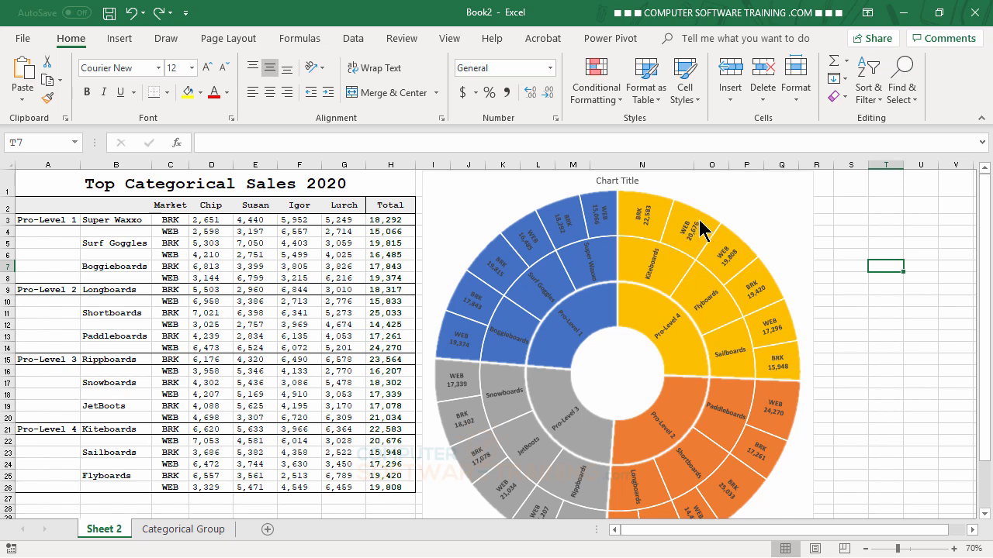
Expand the plot area's fill and border settings and set its border to No line.
{"action": "double_click", "coordinate": [768, 200]}
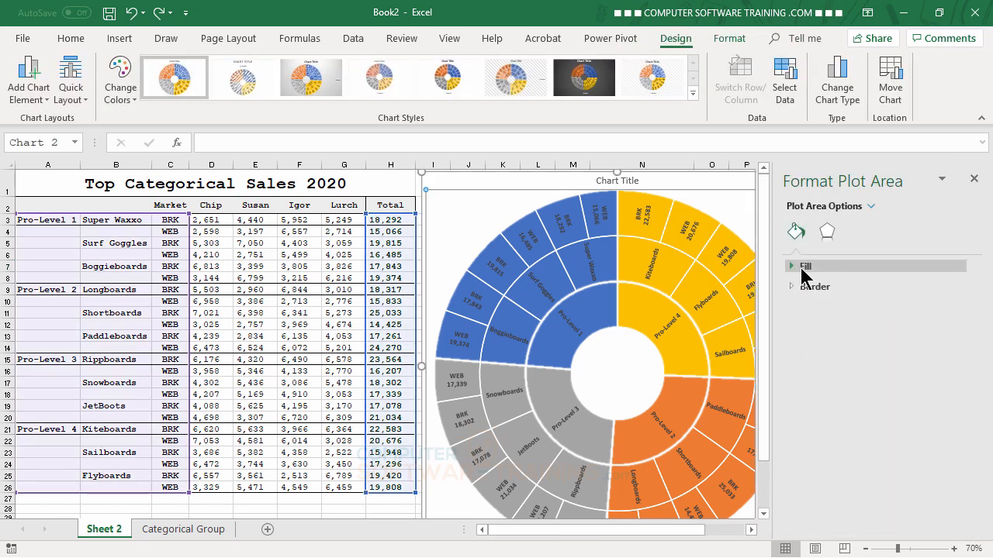
{"action": "left_click", "coordinate": [803, 273]}
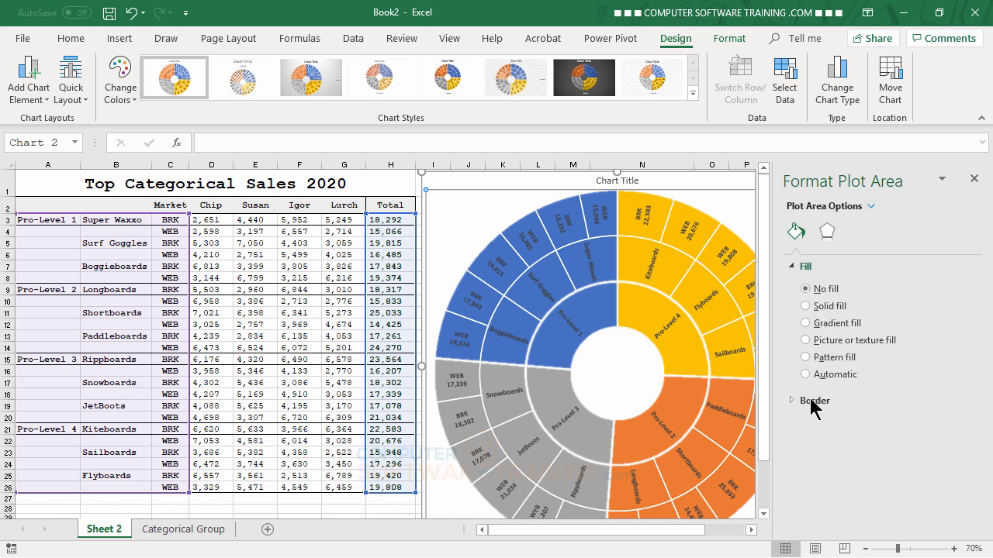
{"action": "left_click", "coordinate": [814, 403]}
{"action": "left_click", "coordinate": [819, 426]}
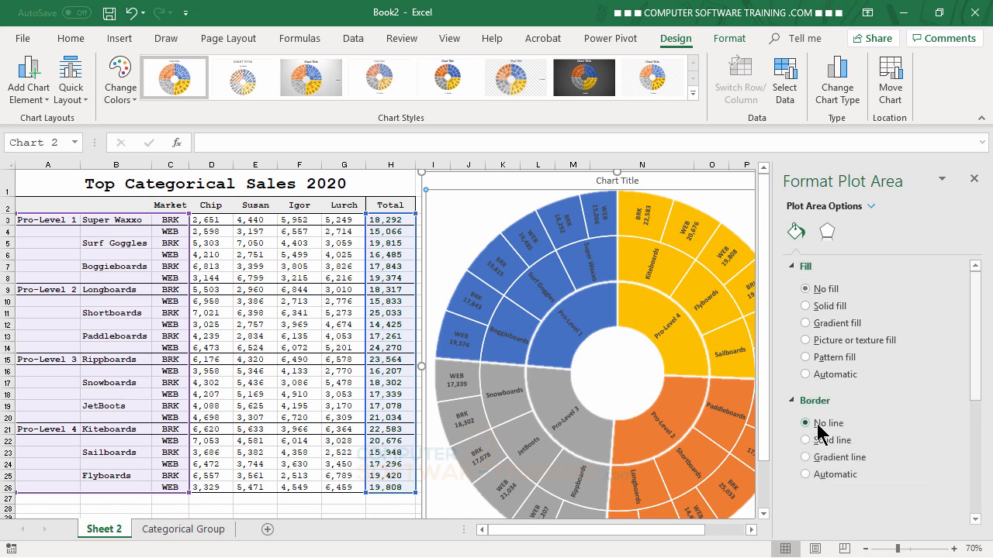
Set the chart area to No fill and its border to No line.
{"action": "left_click", "coordinate": [708, 186]}
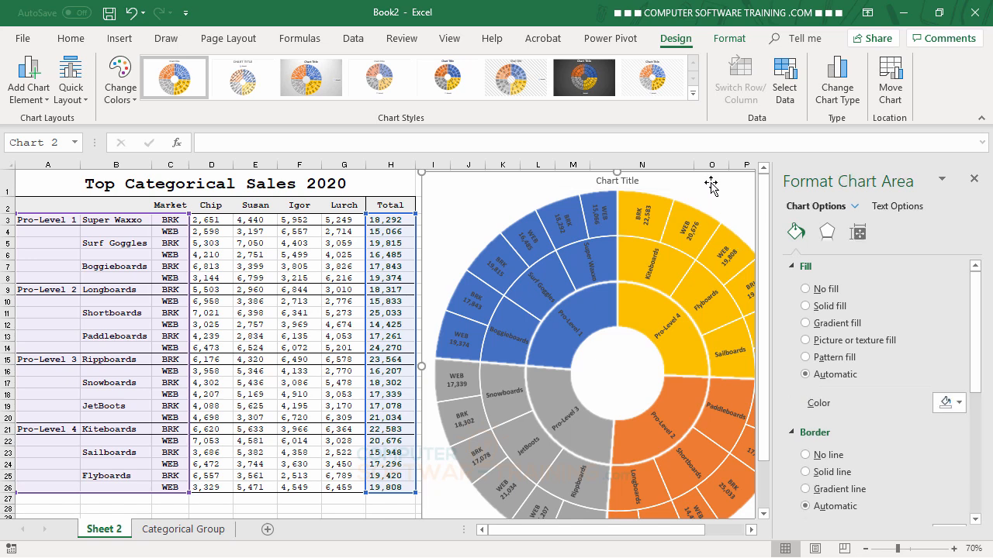
{"action": "left_click", "coordinate": [806, 289]}
{"action": "left_click", "coordinate": [806, 423]}
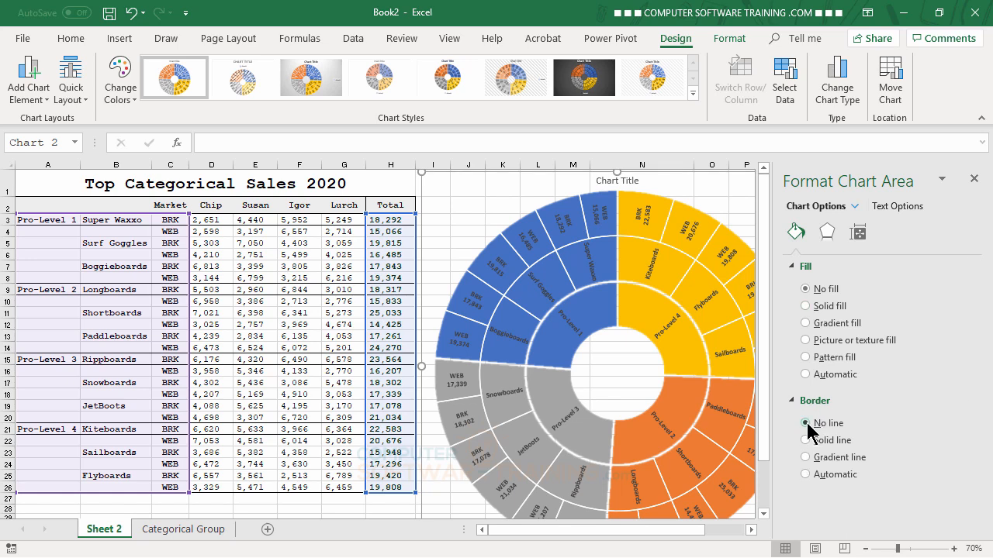
{"action": "left_click", "coordinate": [974, 179]}
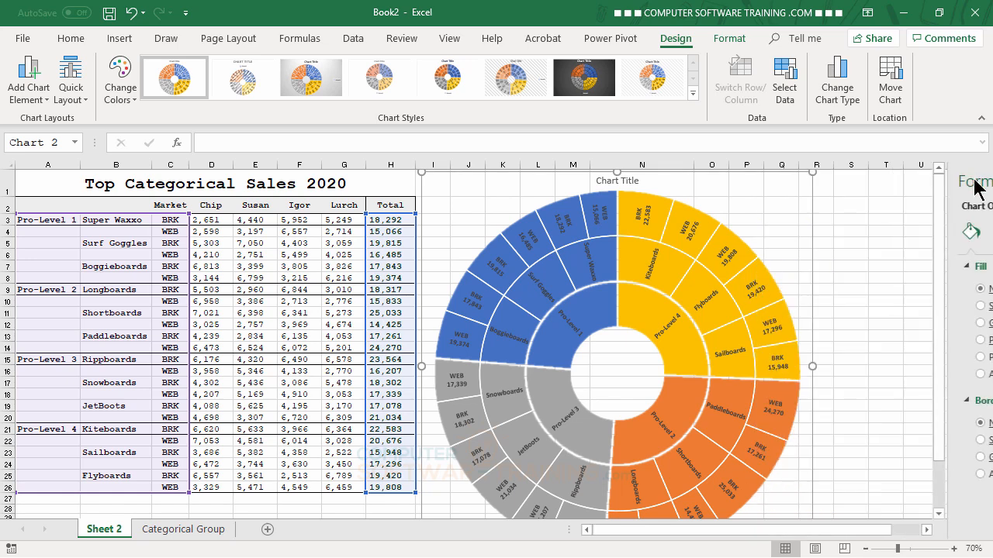
{"action": "left_click", "coordinate": [902, 287]}
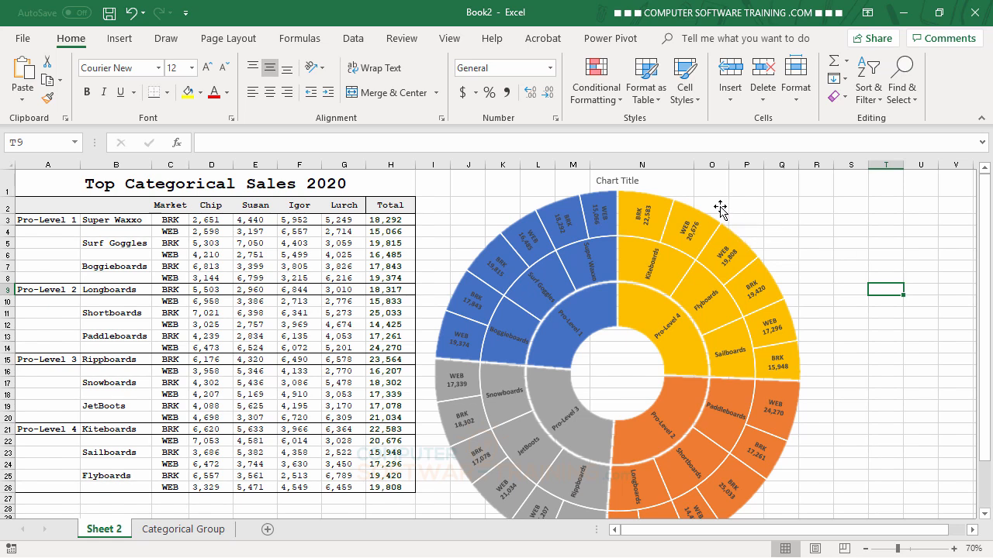
Remove the title from the sunburst chart and deselect the chart.
{"action": "left_click", "coordinate": [801, 220]}
{"action": "left_click", "coordinate": [834, 186]}
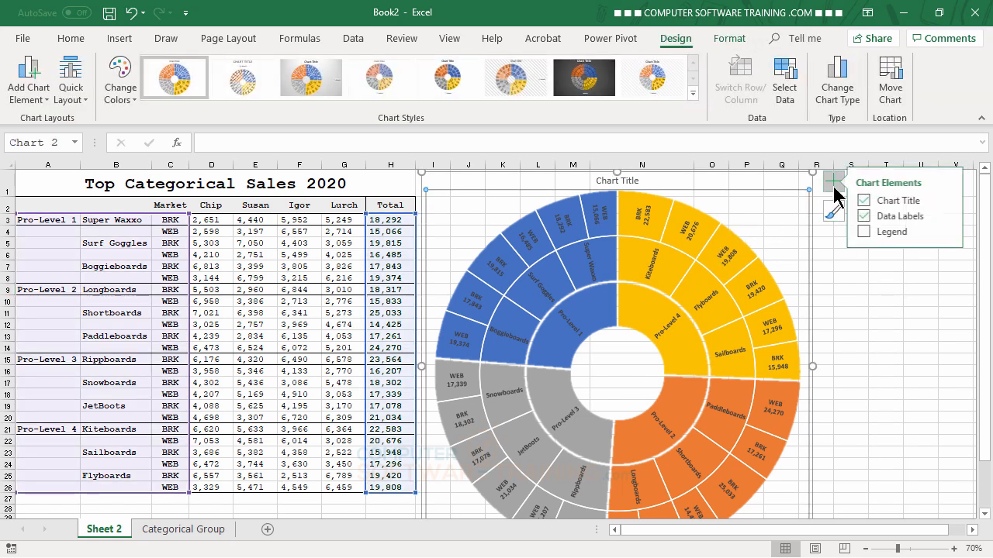
{"action": "left_click", "coordinate": [871, 202]}
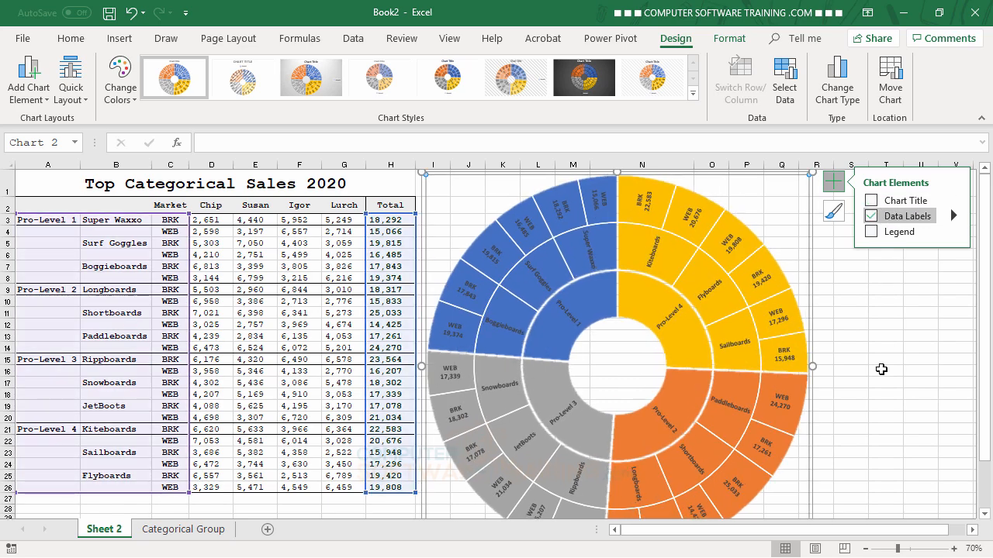
{"action": "left_click", "coordinate": [913, 352]}
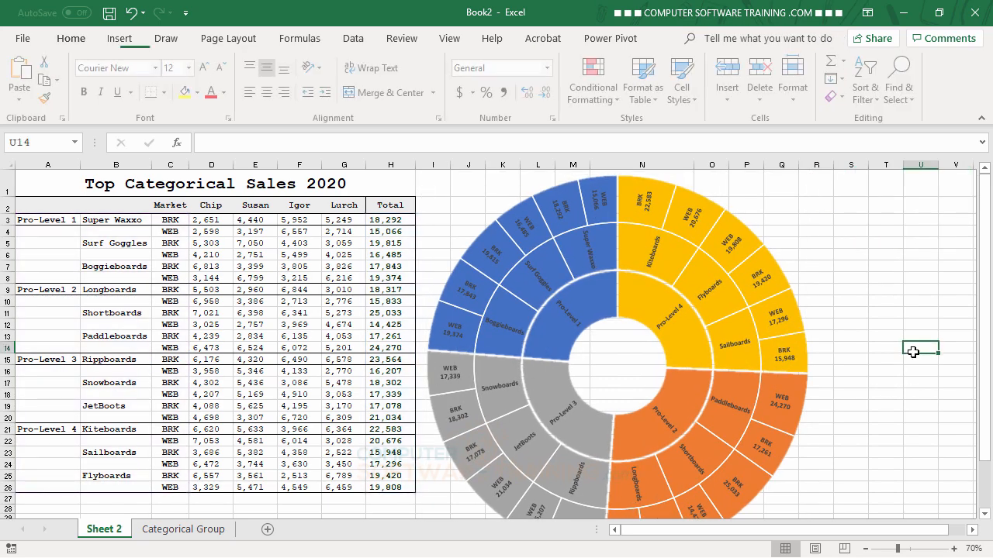
{"action": "scroll", "coordinate": [911, 349], "scroll_direction": "down", "scroll_amount": 4}
{"action": "scroll", "coordinate": [909, 348], "scroll_direction": "up", "scroll_amount": 4}
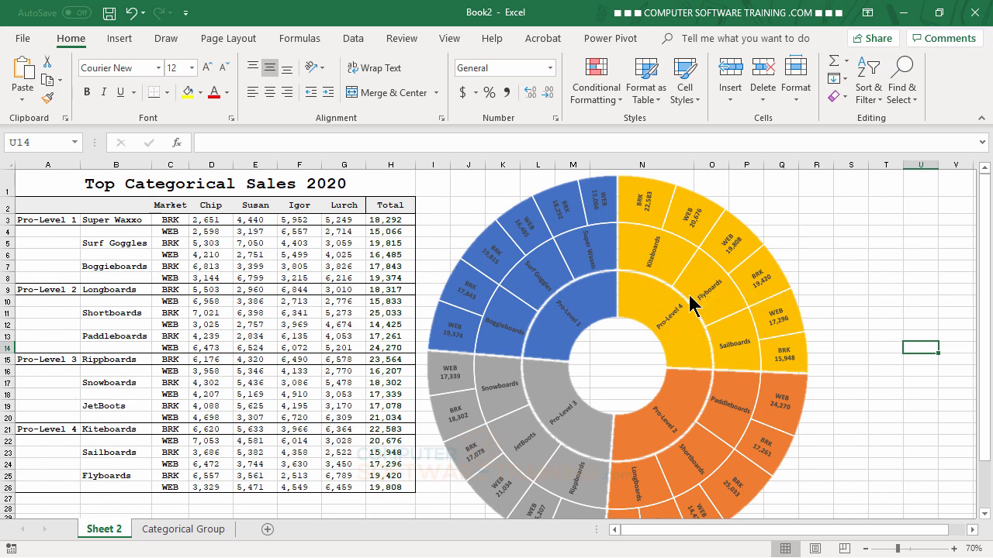
{"action": "mouse_move", "coordinate": [577, 235]}
{"action": "mouse_move", "coordinate": [767, 480]}
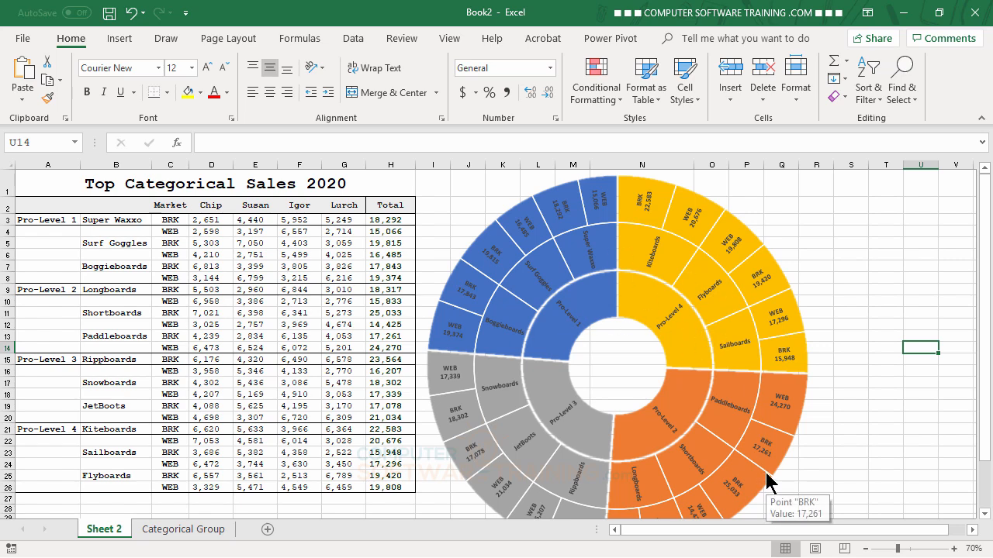